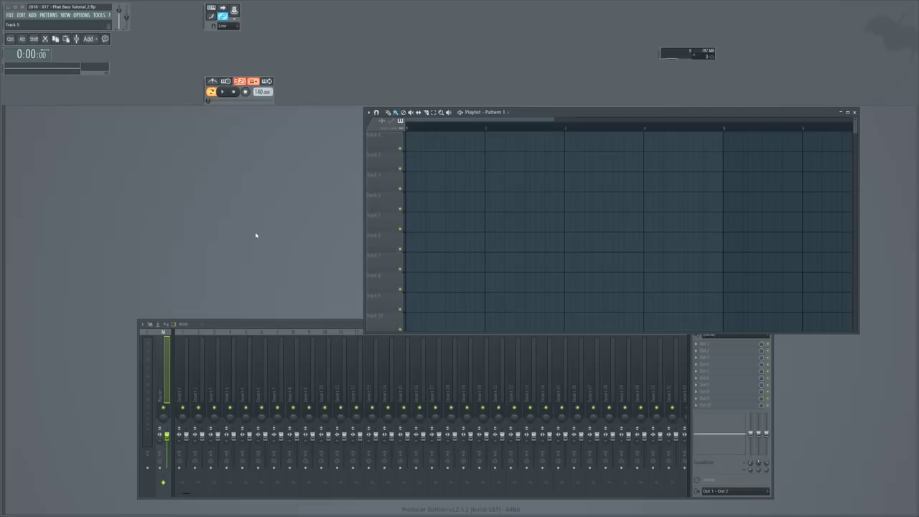
Step: Hide the playlist to reach the channel rack and add a Serum synth channel
key(F5)
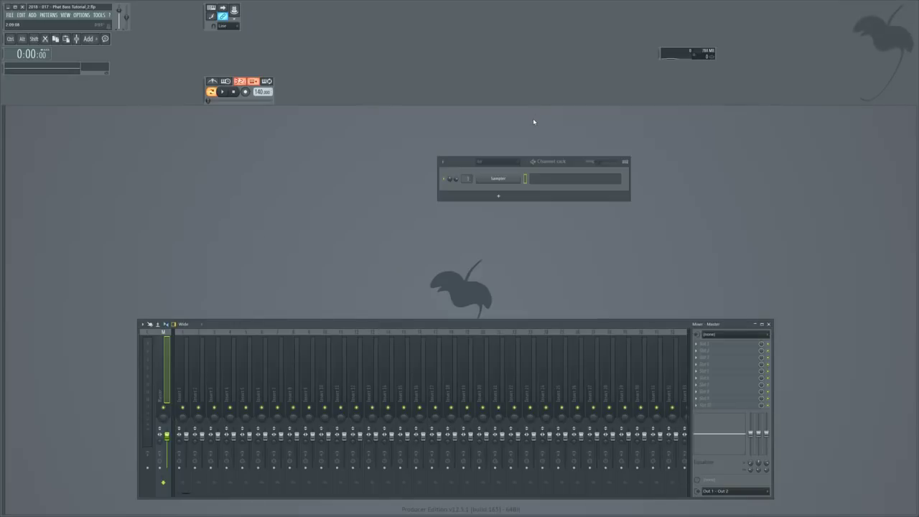
click(496, 163)
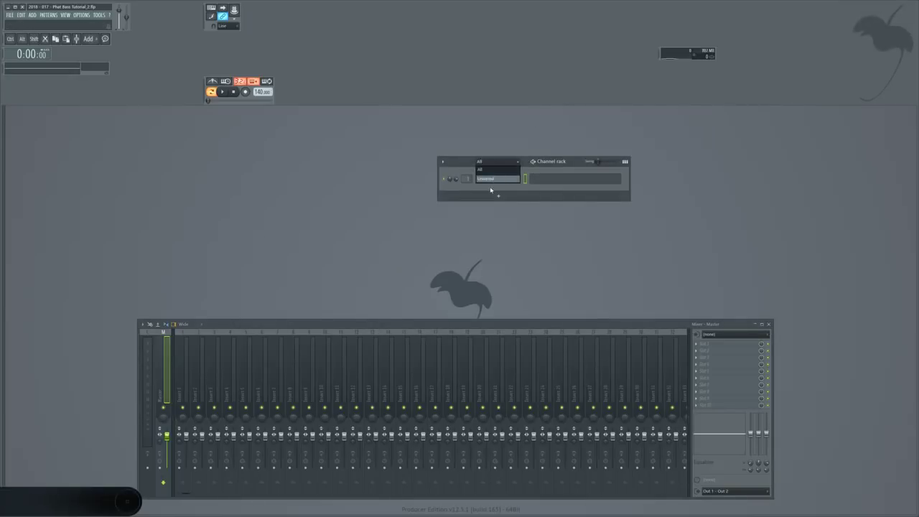
click(497, 196)
click(502, 198)
mouse_move(501, 230)
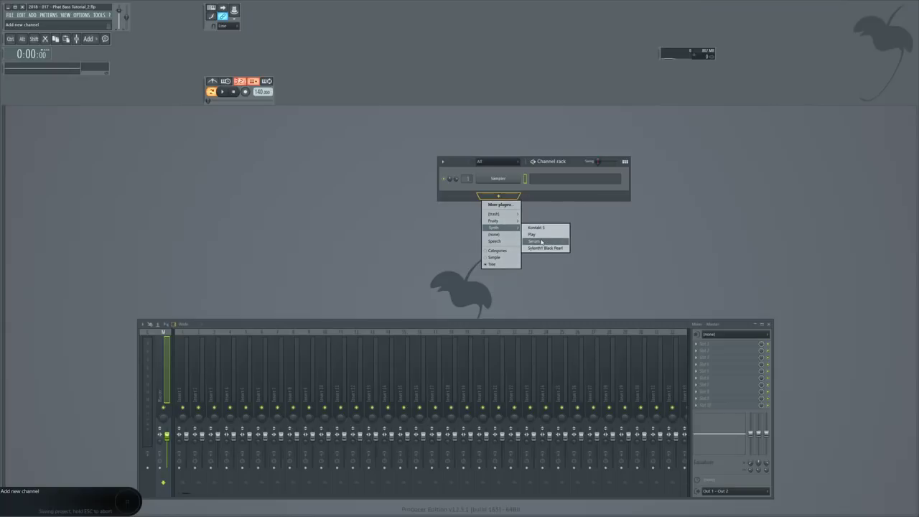
click(533, 241)
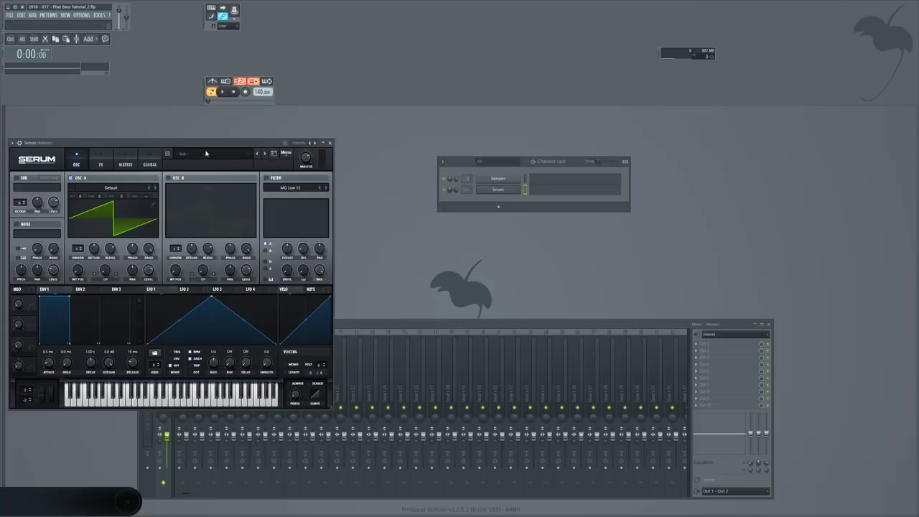
Step: Reposition the Serum window over the middle of the workspace, just above the mixer
drag(214, 143, 541, 129)
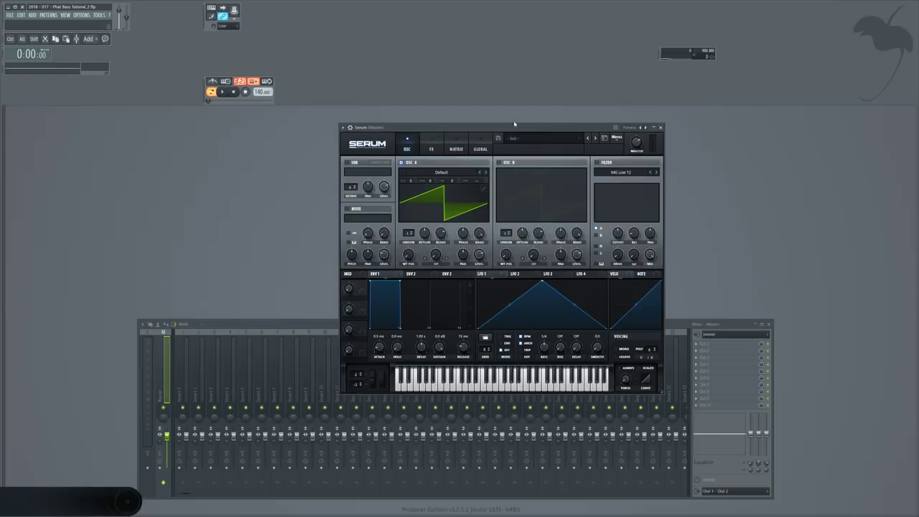
drag(500, 128, 448, 123)
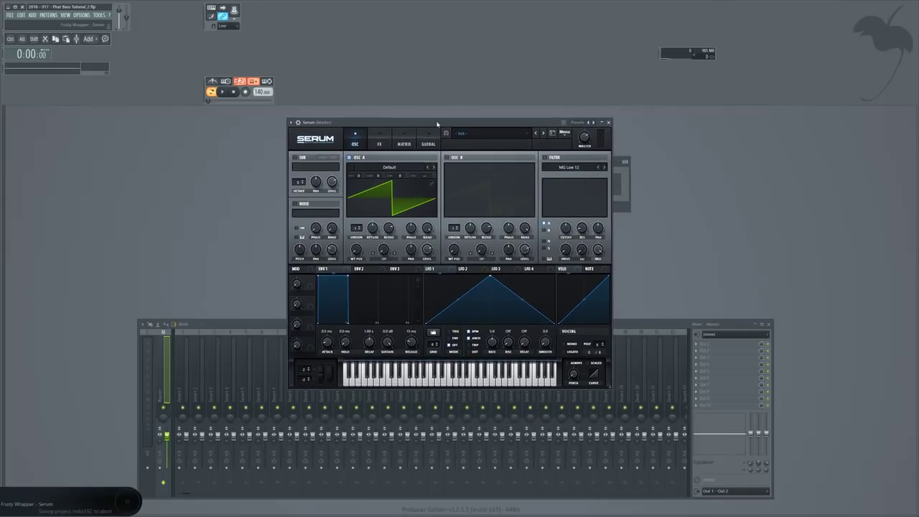
click(436, 117)
click(436, 125)
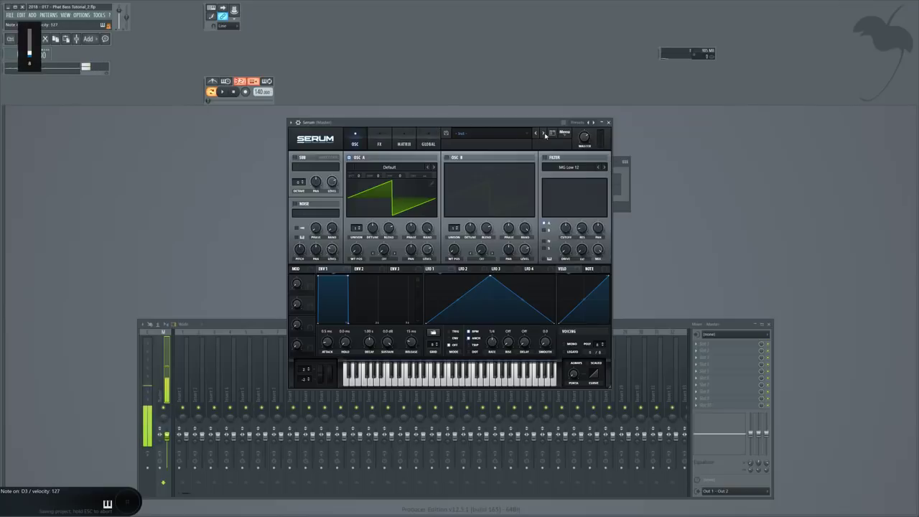
Step: Enable Serum's multiband compressor with a 0.0 dB threshold and its Tube distortion with 100% drive
click(380, 140)
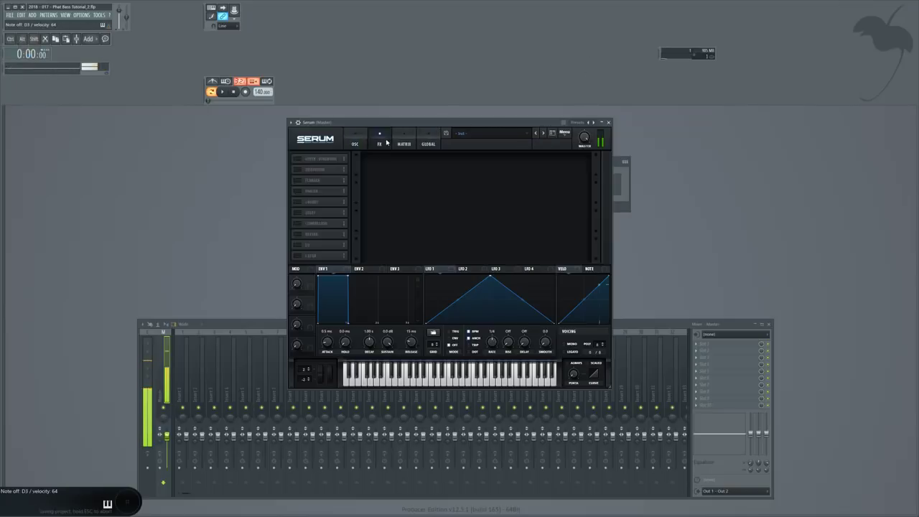
click(299, 224)
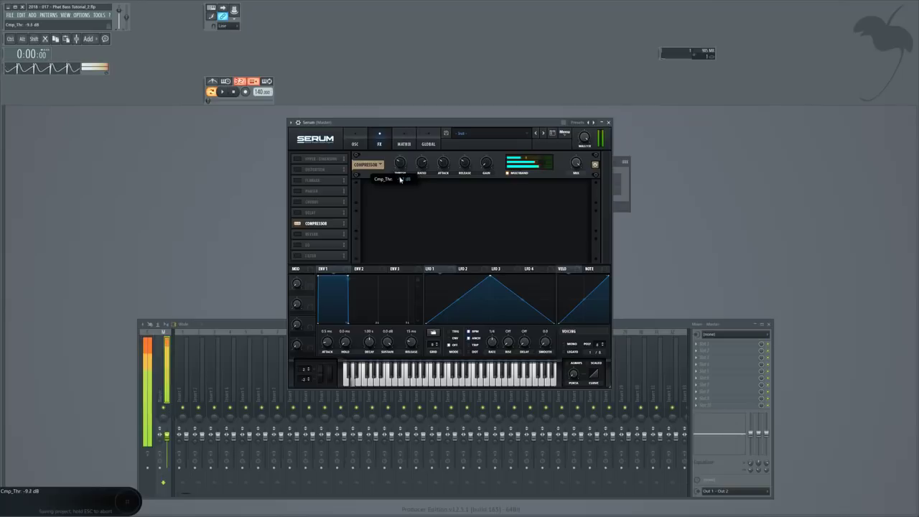
drag(401, 185, 404, 163)
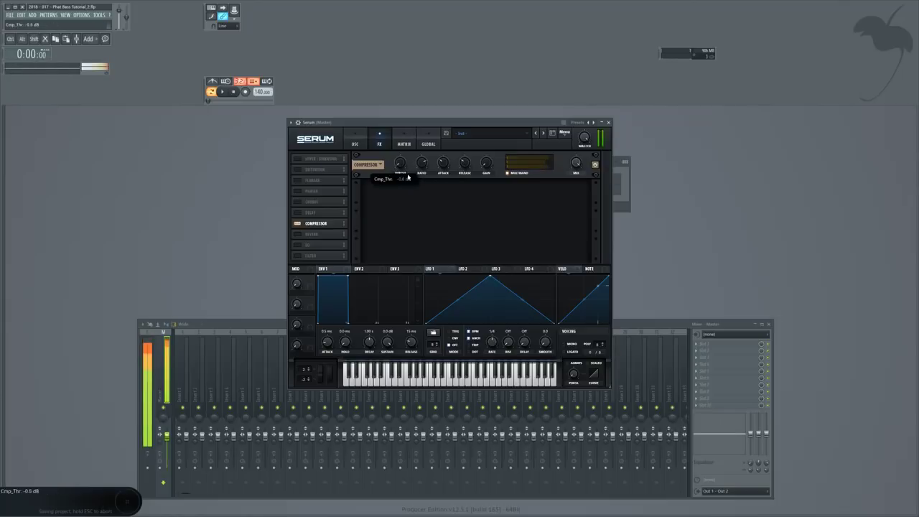
click(298, 171)
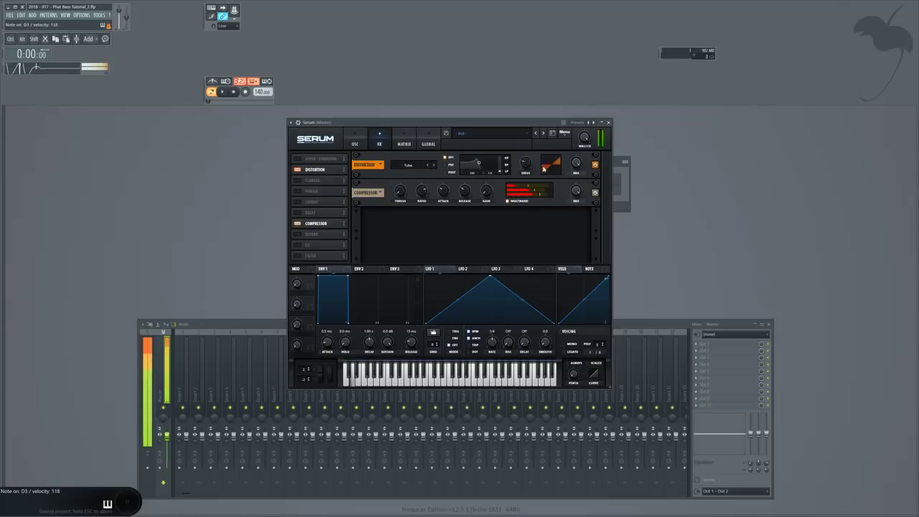
drag(527, 163, 529, 115)
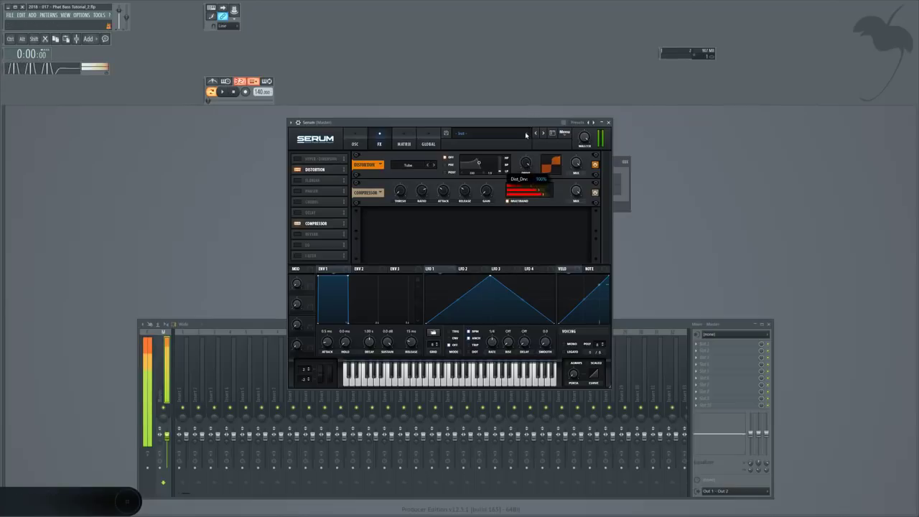
Step: Enable oscillator B in Serum and load the Biomorphic table Wavetable - Dementia into it
click(357, 137)
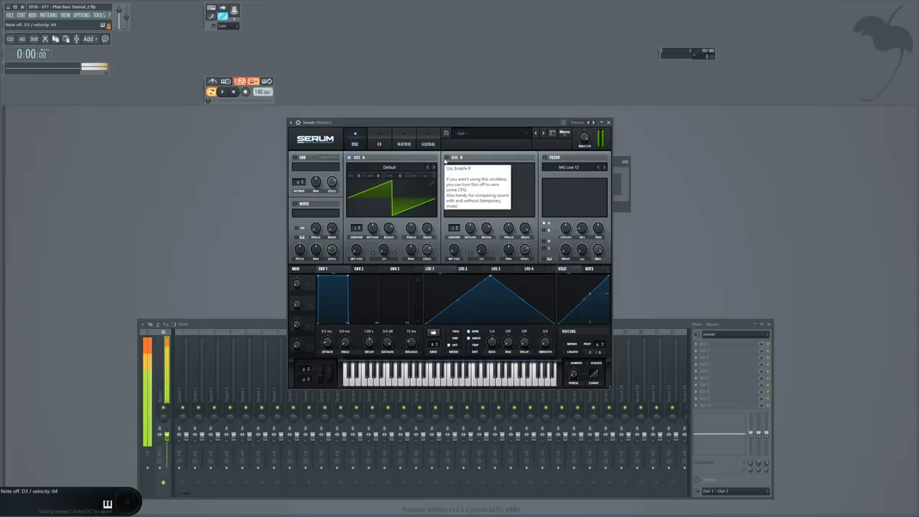
click(447, 157)
click(480, 260)
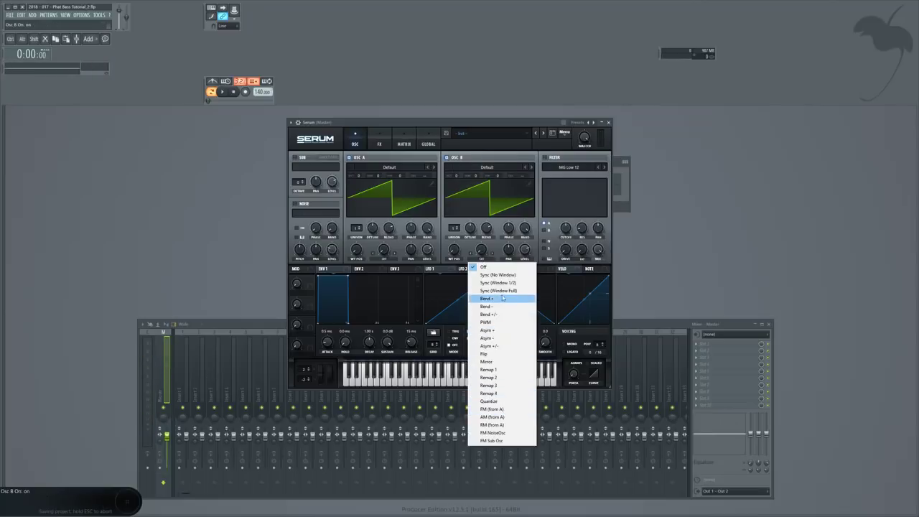
click(486, 167)
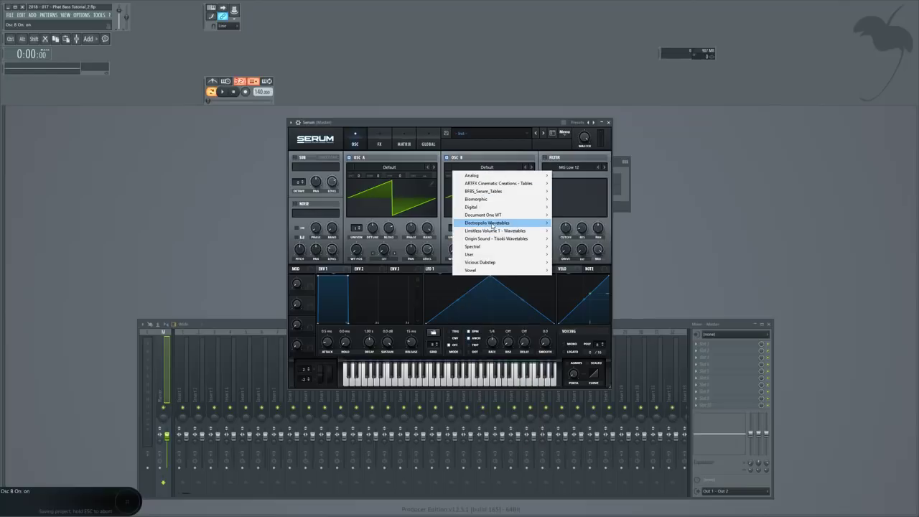
mouse_move(493, 203)
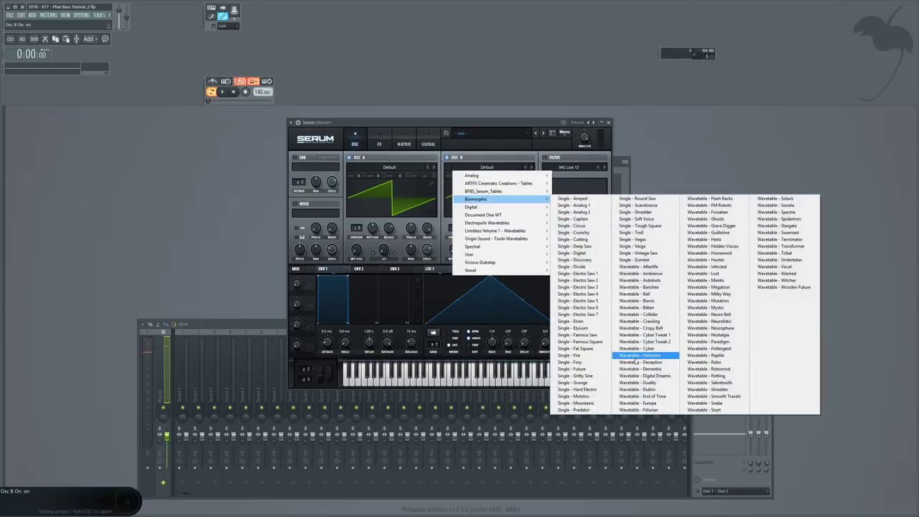
click(646, 372)
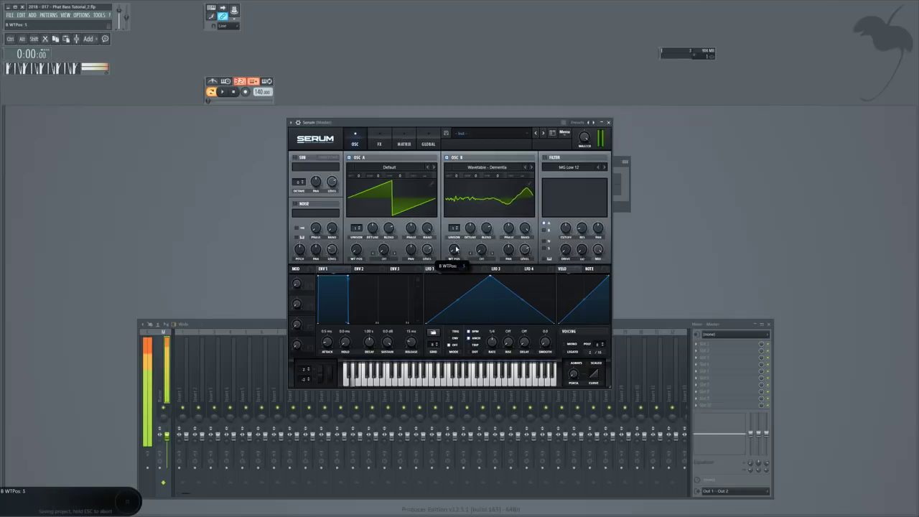
Step: Set oscillator B's warp mode to FM (from A) and raise the warp amount
click(470, 257)
click(507, 412)
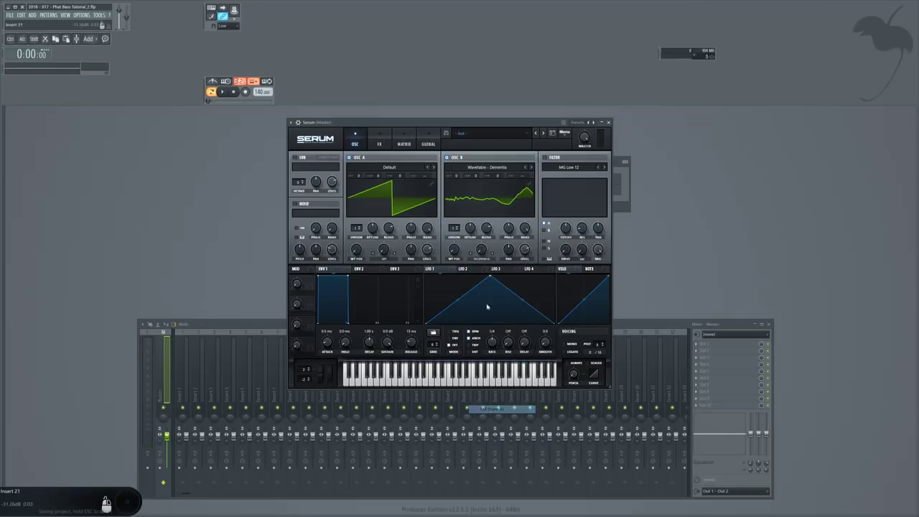
drag(488, 200, 488, 191)
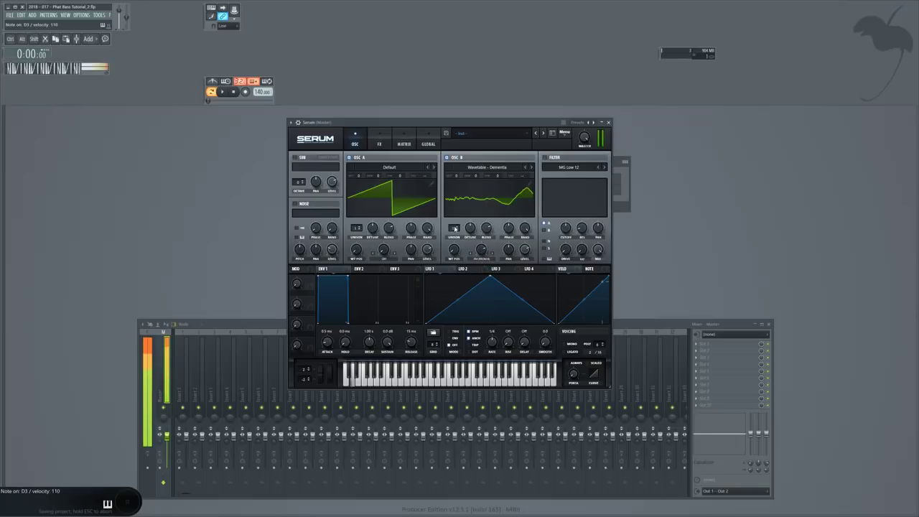
Step: Raise the unison voices on oscillators A and B, and enable the sub oscillator one octave lower
drag(454, 228, 457, 217)
drag(356, 228, 362, 208)
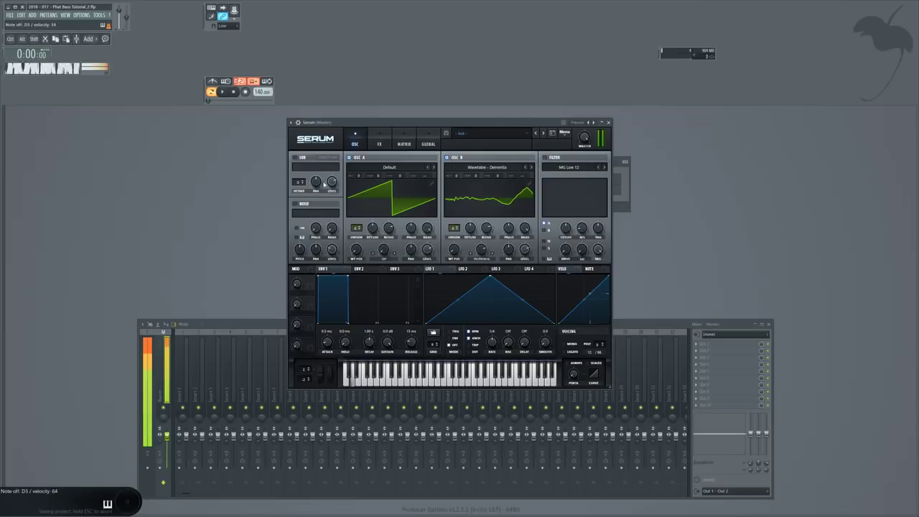
click(296, 158)
click(302, 183)
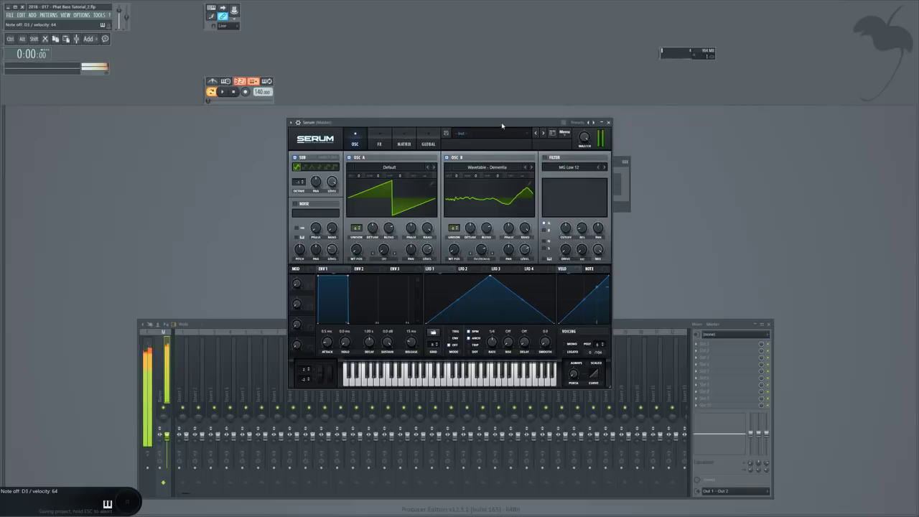
Step: Close the Serum window and route the Serum channel to mixer track 1
drag(503, 124, 494, 154)
click(599, 153)
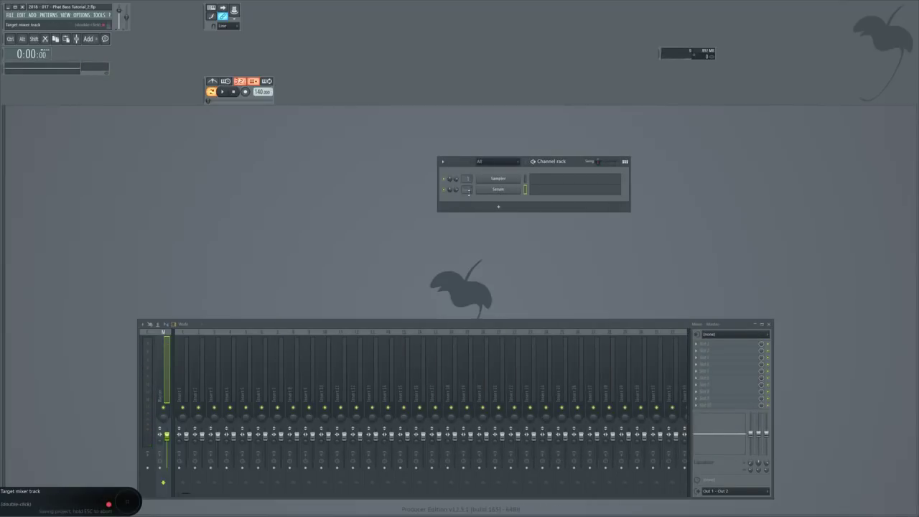
scroll(467, 190, up, 1)
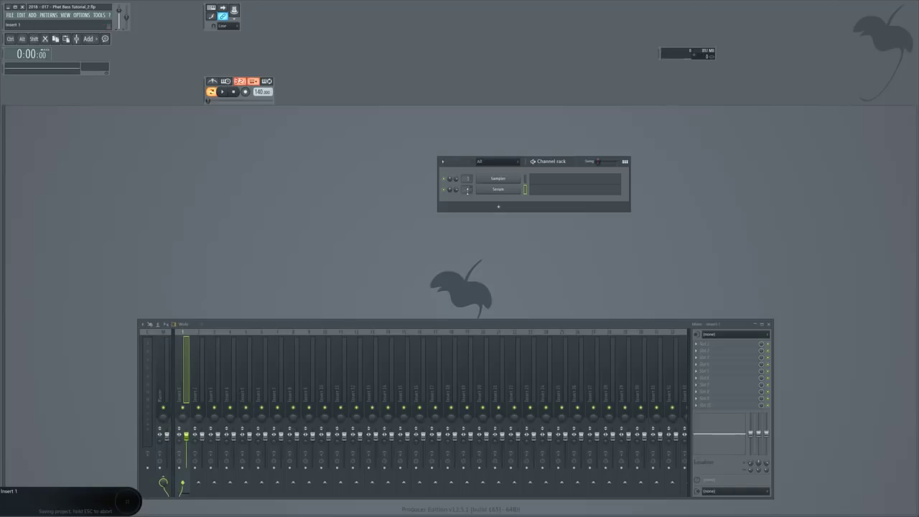
Step: Rename mixer track Insert 1 as PHAT BASSLINE 001
double_click(186, 382)
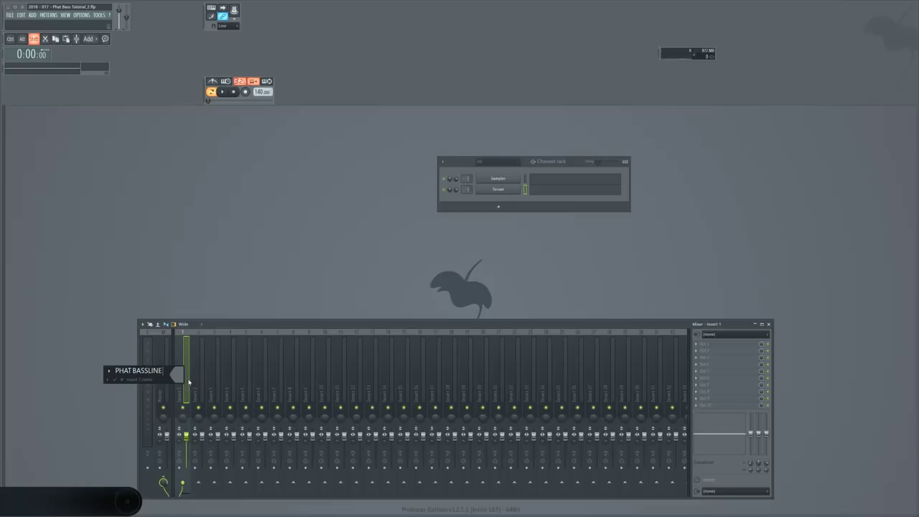
text(001)
key(Return)
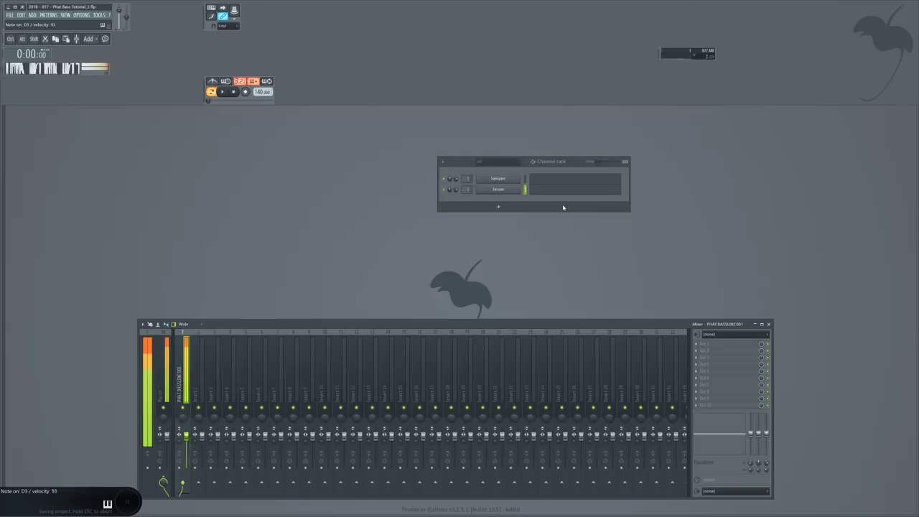
Step: Load Soundgoodizer into effect slot 1 of the PHAT BASSLINE 001 track and raise its amount to maximum
click(721, 344)
mouse_move(721, 352)
mouse_move(793, 374)
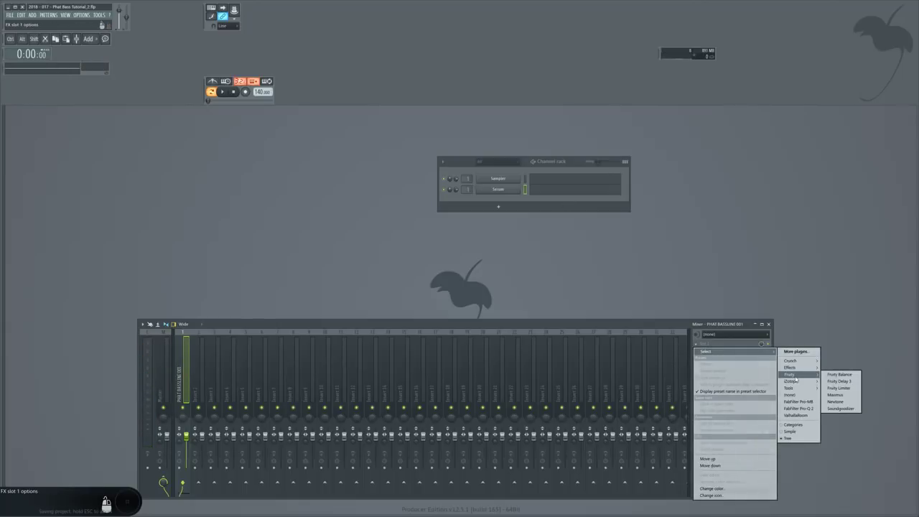
click(840, 408)
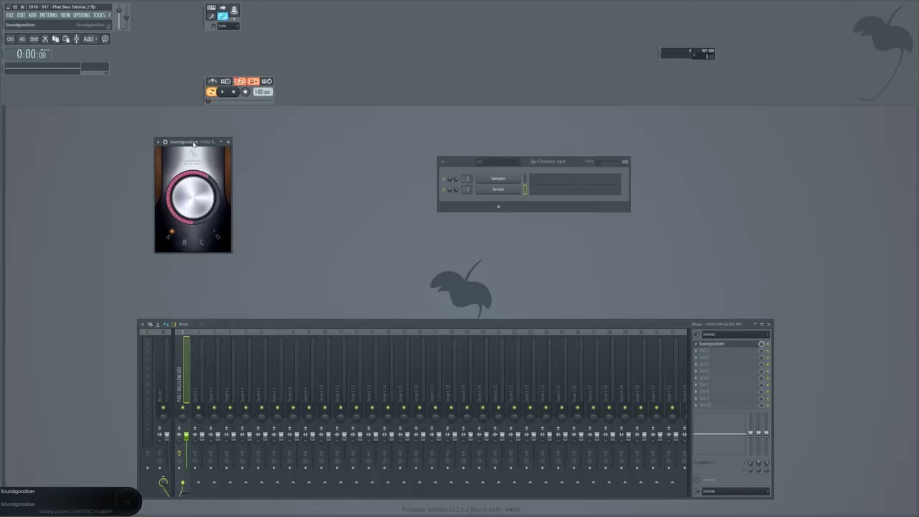
drag(194, 143, 332, 168)
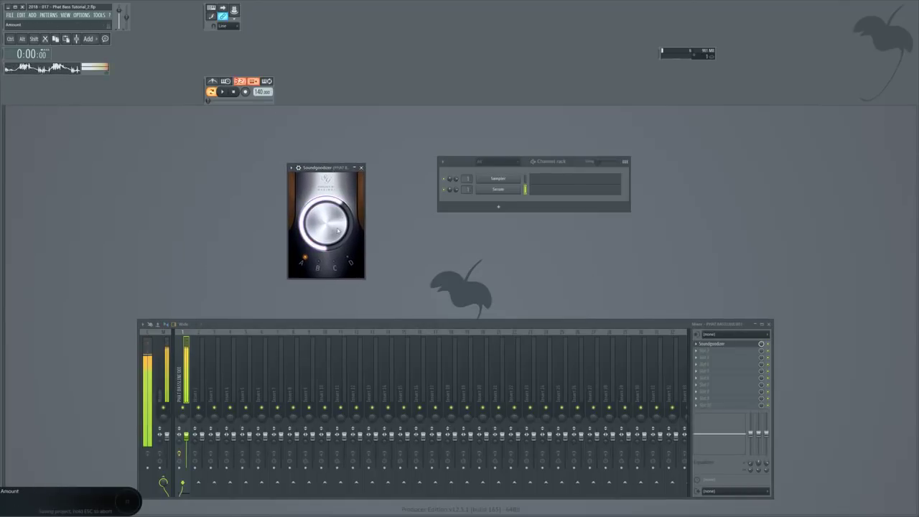
drag(323, 233, 322, 179)
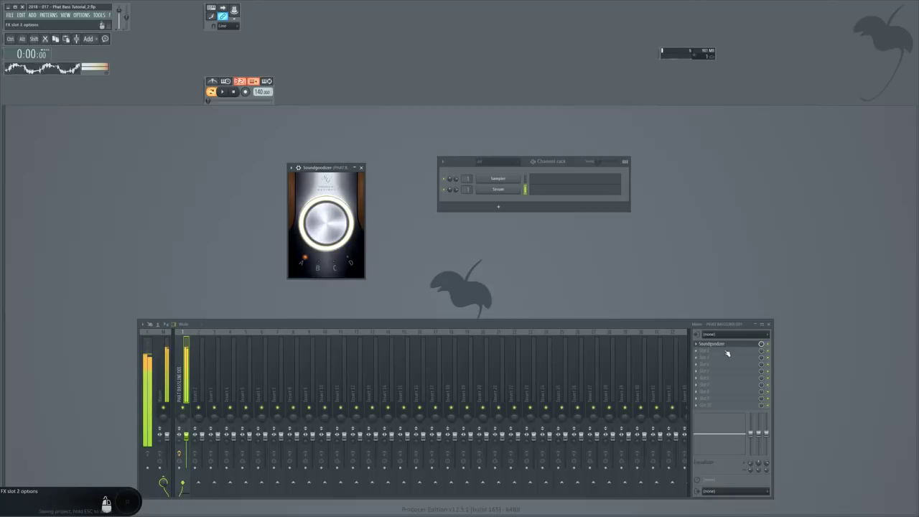
Step: Add a second Soundgoodizer in effect slot 2 of the bassline track
click(706, 355)
mouse_move(795, 380)
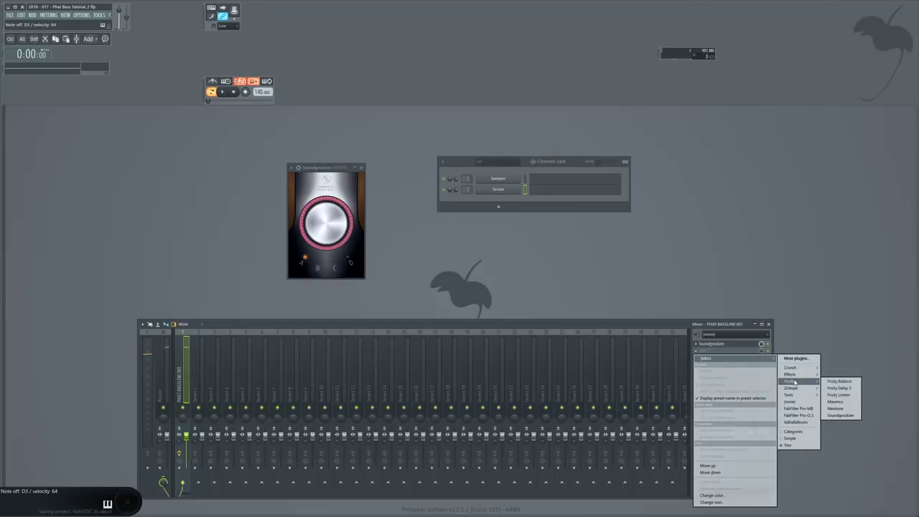
click(851, 415)
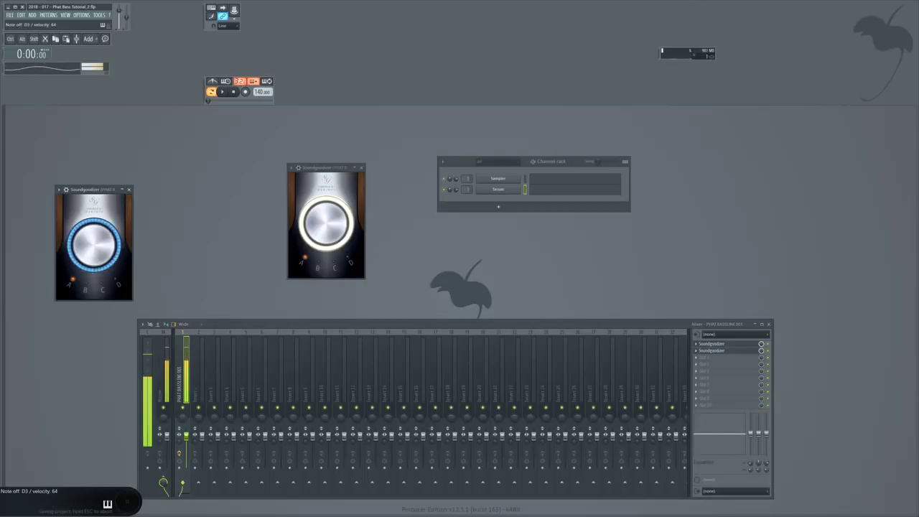
Step: Load the OTT_x64 (64bit) compressor into effect slot 3 of the bassline track and play notes to audition it
click(702, 359)
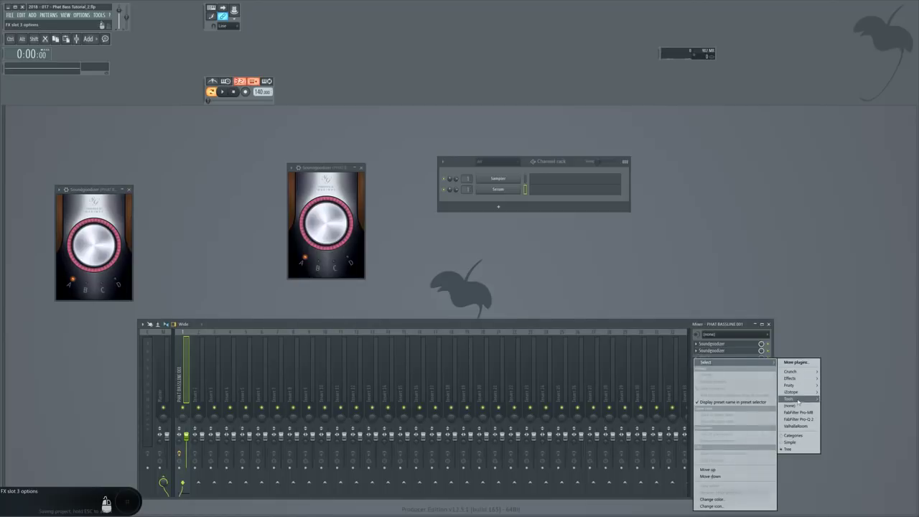
mouse_move(795, 399)
mouse_move(790, 377)
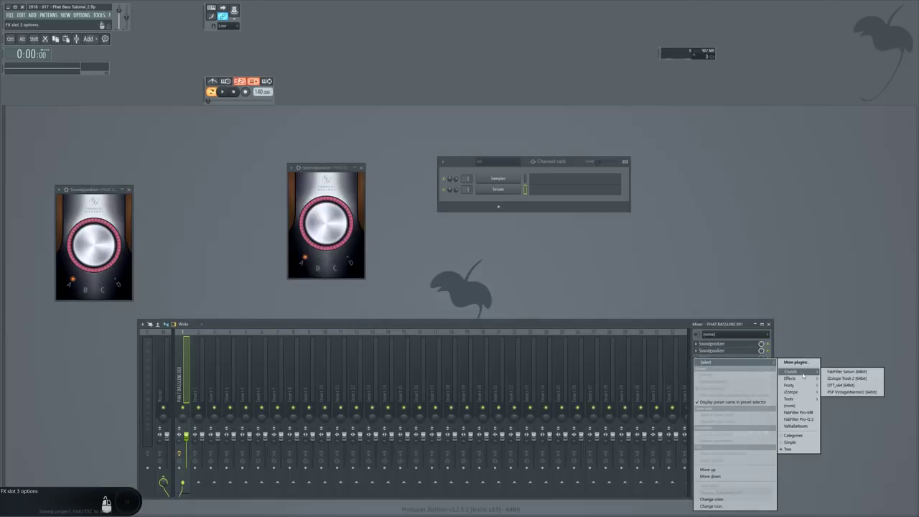
click(843, 386)
key(w)
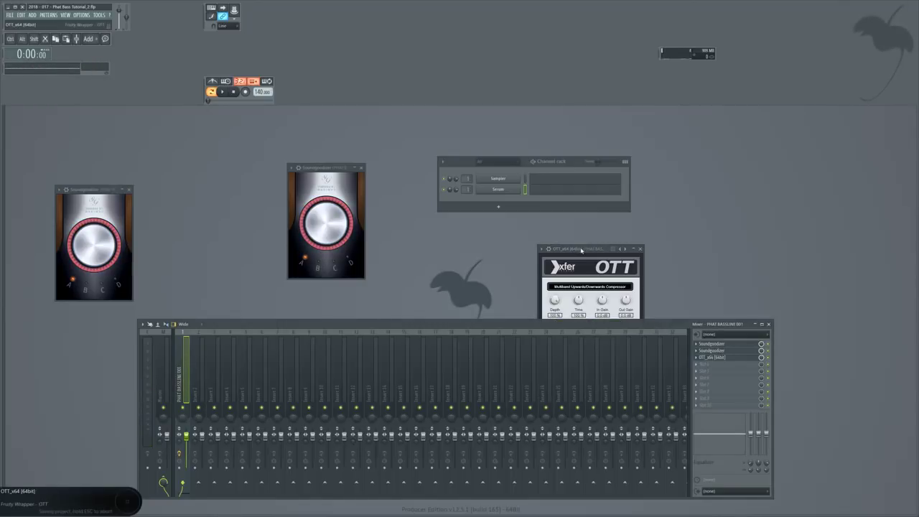
key(w)
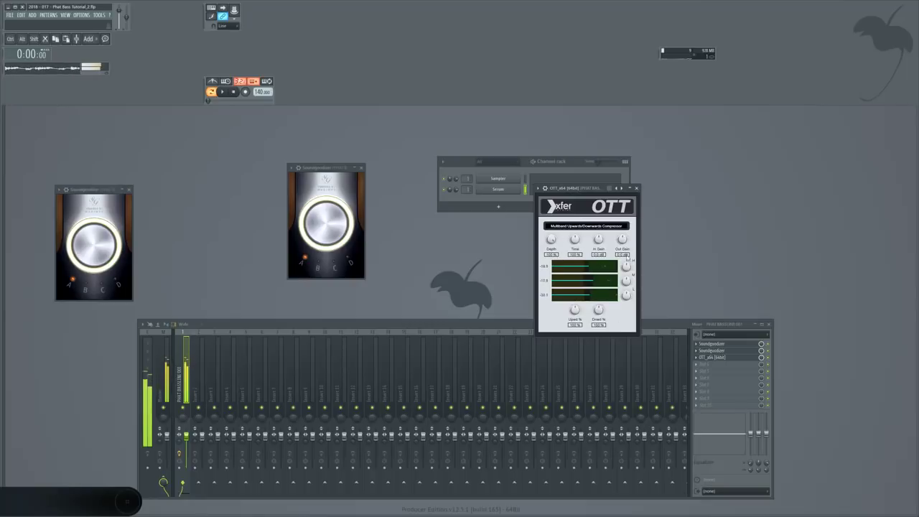
Step: Raise OTT's output gain, and load FabFilter Pro-Q 2 into effect slot 4 of the bassline track
drag(623, 244, 628, 213)
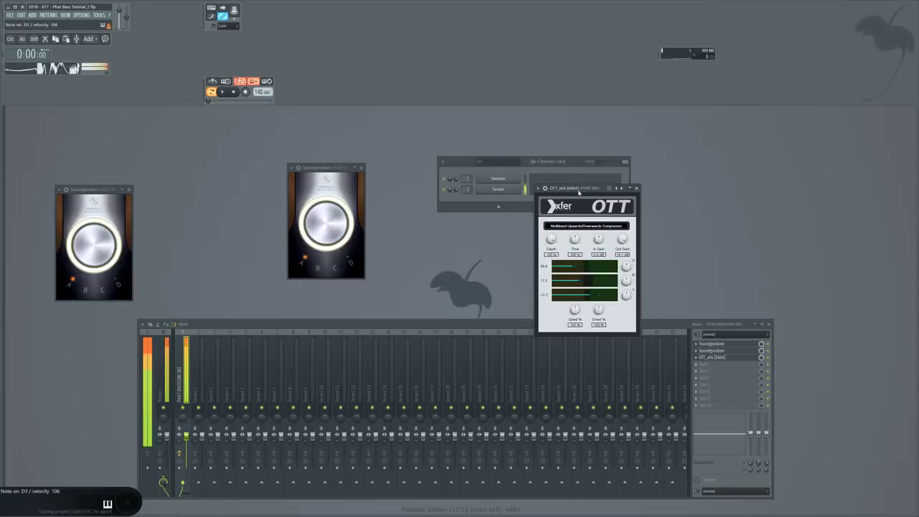
click(696, 363)
mouse_move(707, 362)
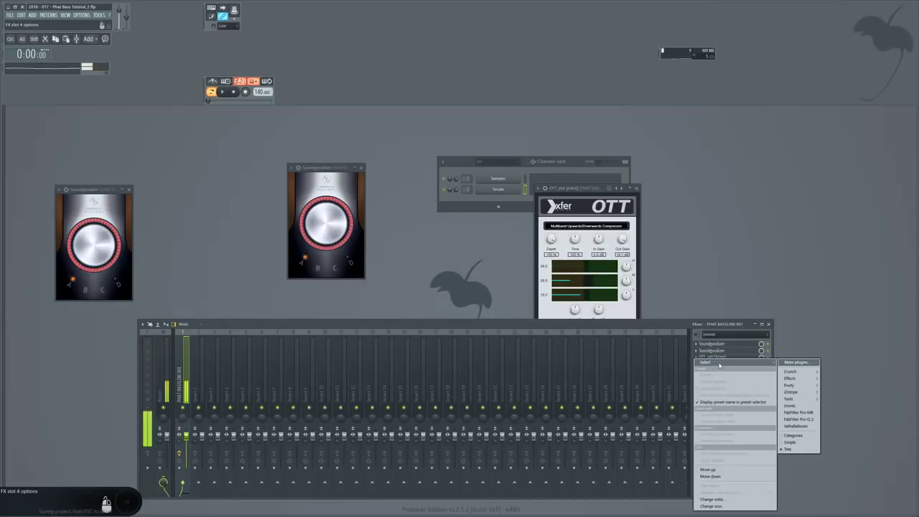
click(798, 419)
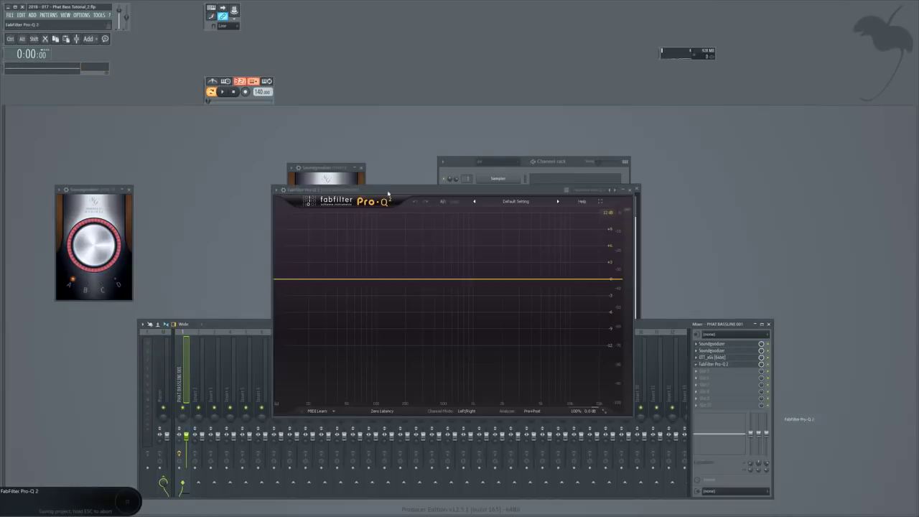
drag(406, 195, 511, 215)
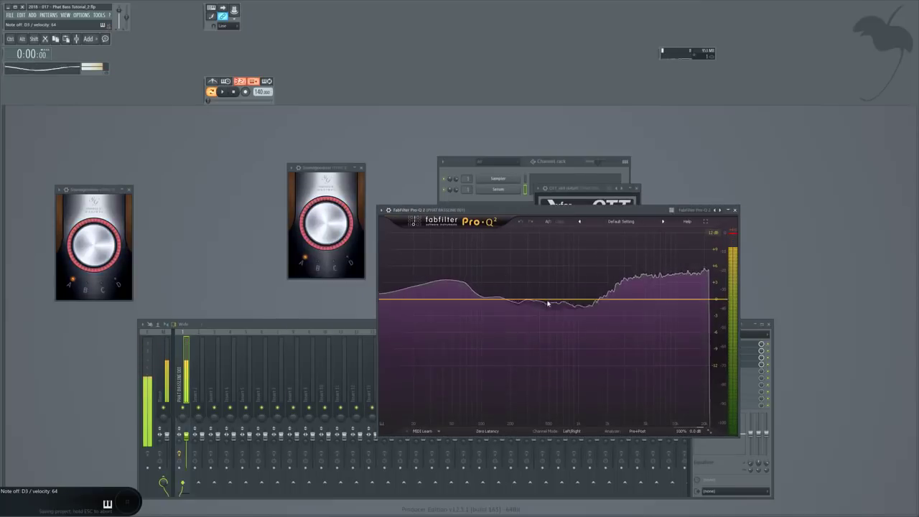
Step: Add an EQ band in Pro-Q 2 and shape it into a cut of about 18 dB near 344 Hz
click(548, 300)
drag(550, 302, 541, 260)
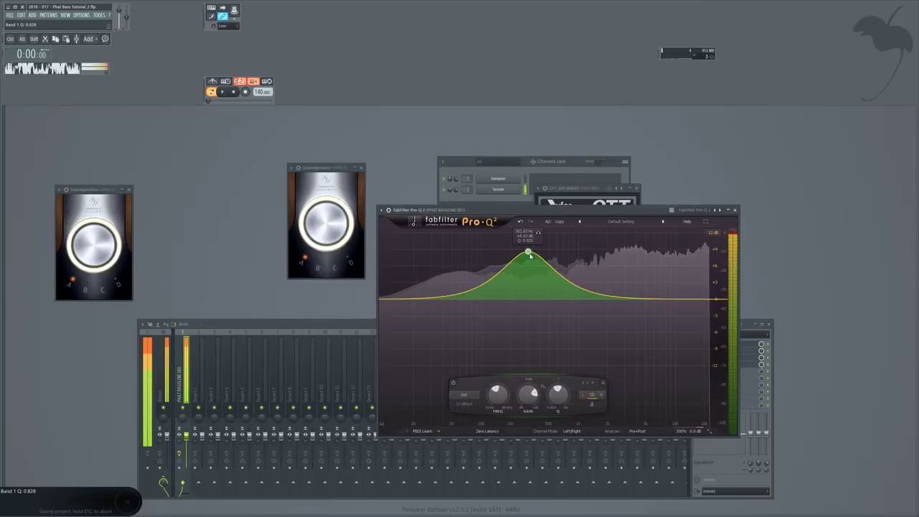
drag(531, 255, 529, 391)
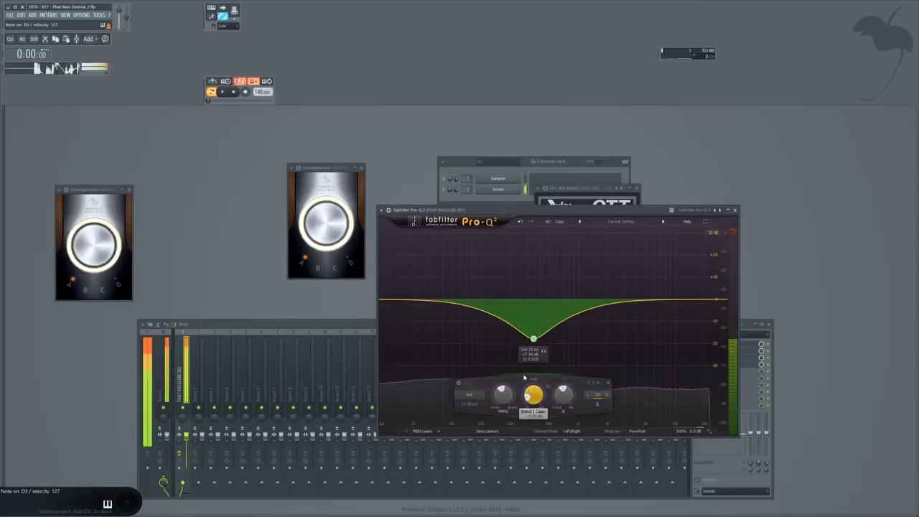
Step: Add a low-frequency bell boost of about 28 dB near 70 Hz and widen it to a Q of about 0.27
double_click(482, 308)
drag(482, 308, 466, 238)
scroll(468, 241, down, 5)
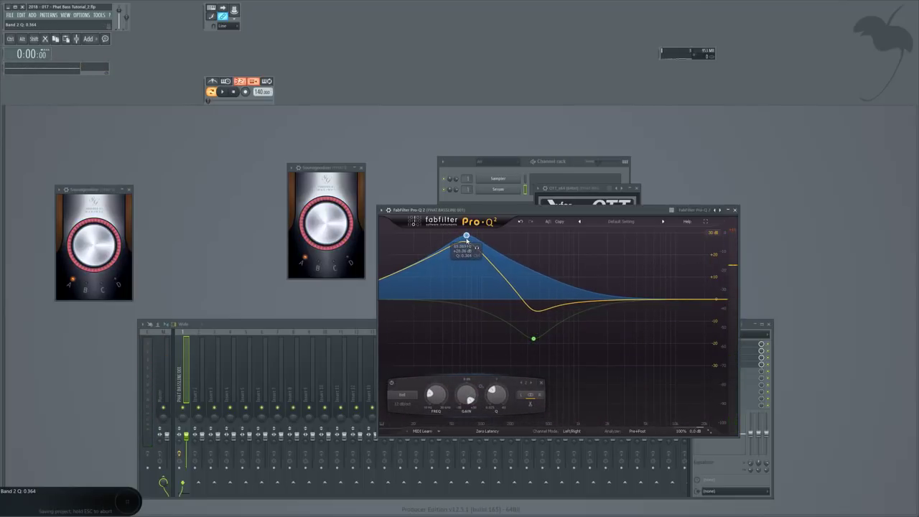
scroll(466, 235, down, 3)
scroll(466, 236, up, 5)
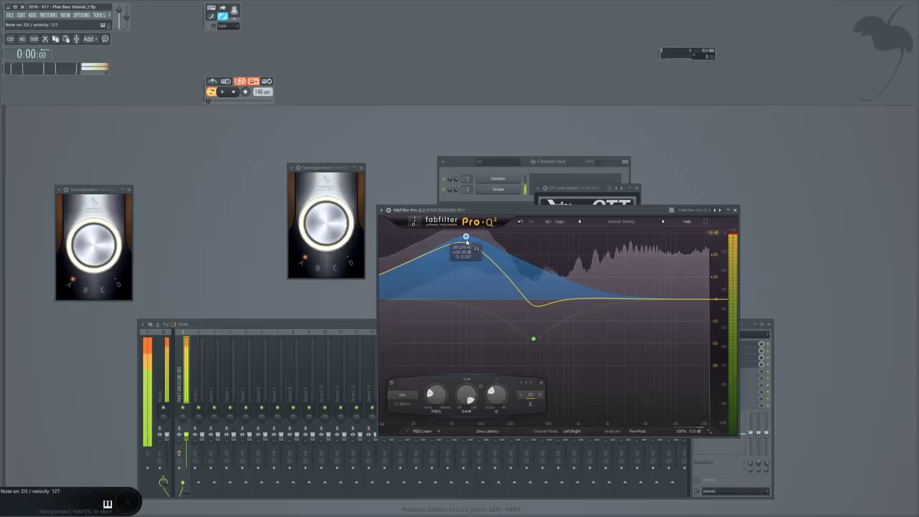
Step: Deepen the mid cut to -30 dB near 378 Hz with Q 0.321, and add a boost of about 17 dB near 100 Hz
drag(534, 339, 541, 368)
scroll(533, 367, down, 5)
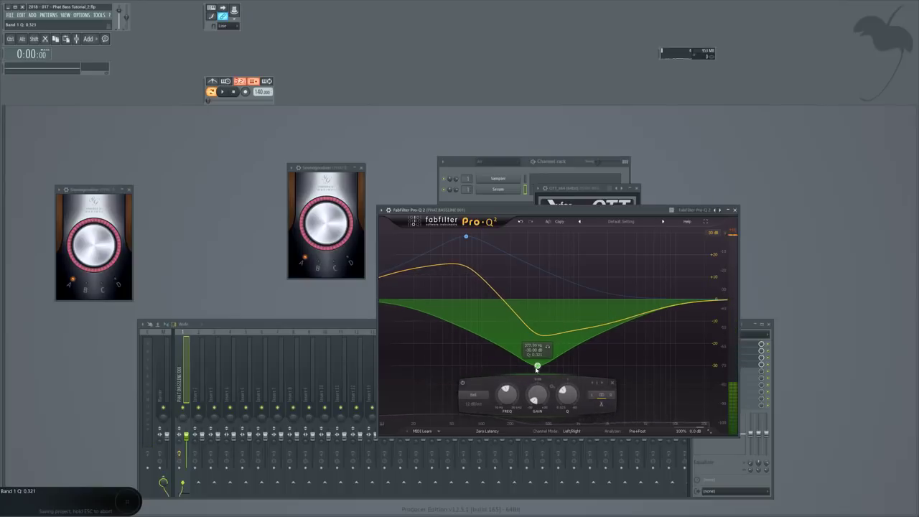
click(510, 309)
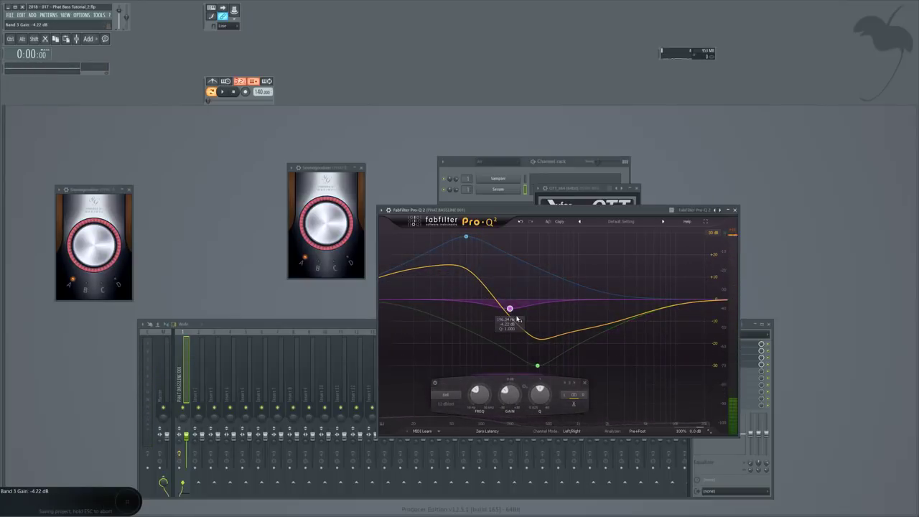
drag(510, 309, 481, 264)
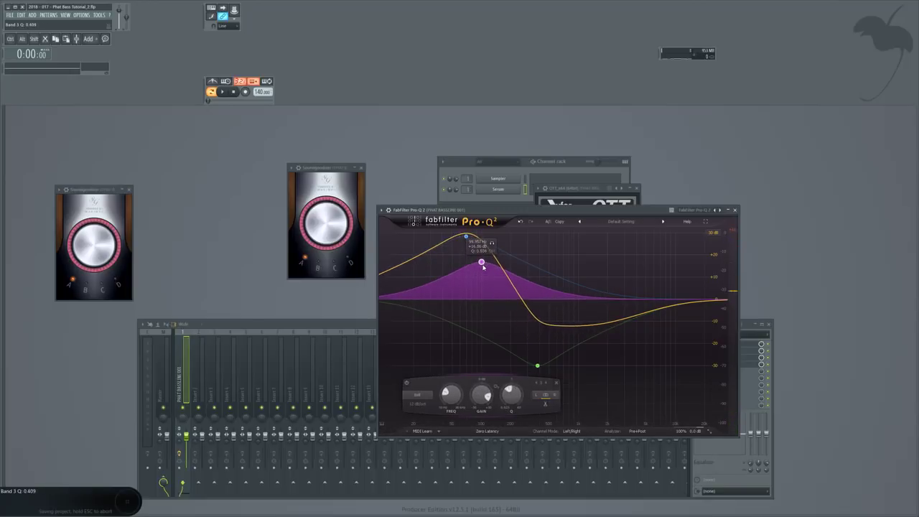
Step: Shift the -30 dB cut to about 247 Hz and add a second cut of about 23 dB near the same frequency
click(537, 366)
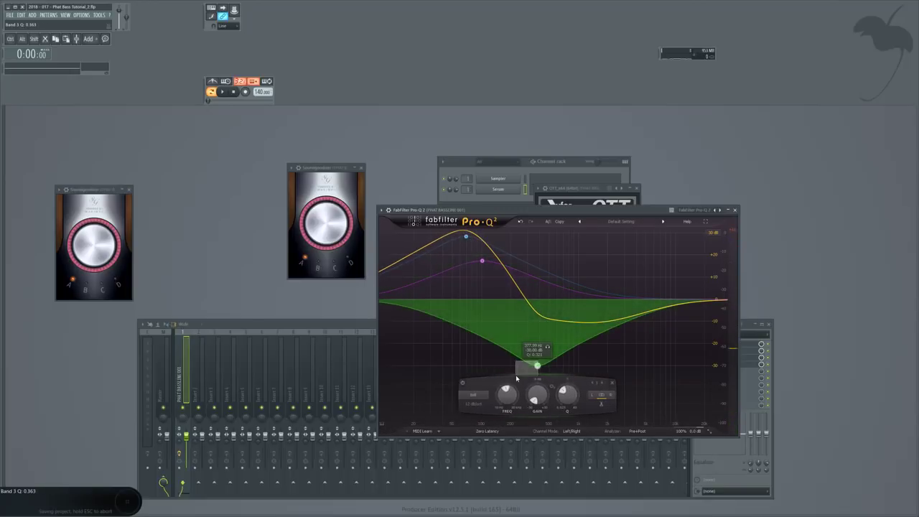
drag(538, 367, 520, 379)
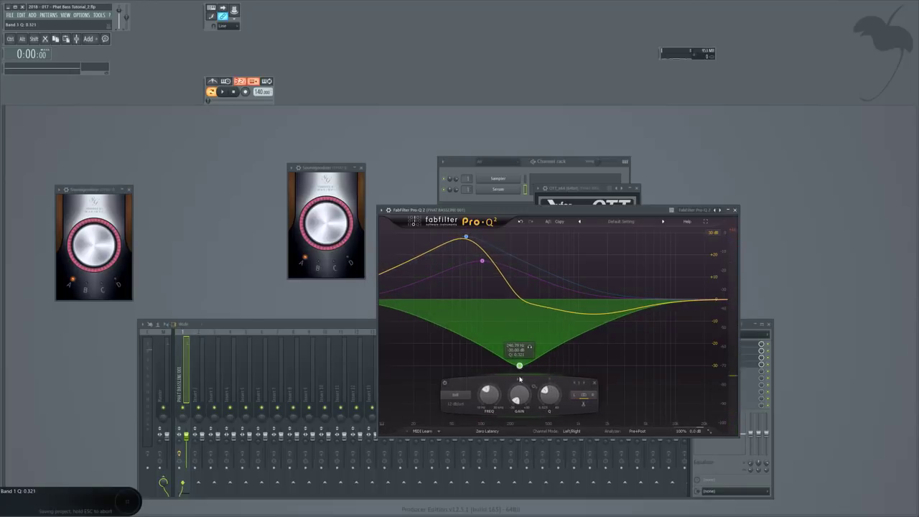
click(532, 311)
drag(531, 310, 519, 350)
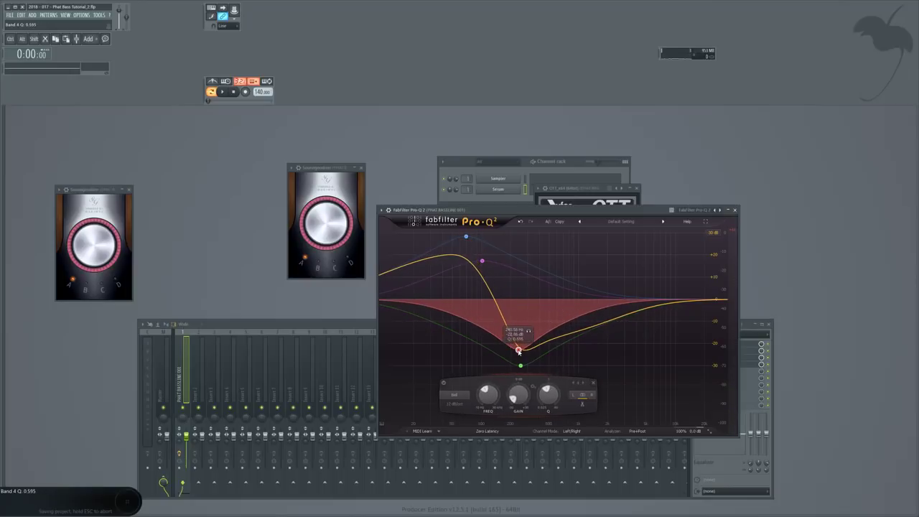
Step: Add a wide high-frequency boost of about 12 dB near 4 kHz while auditioning, and close the Pro-Q 2 window
drag(632, 300, 635, 273)
key(space)
scroll(634, 270, down, 2)
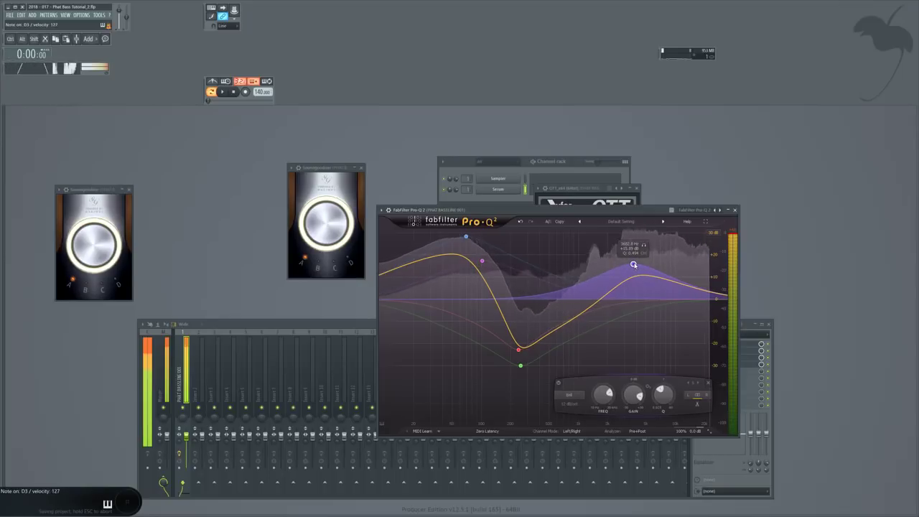
drag(633, 269, 635, 274)
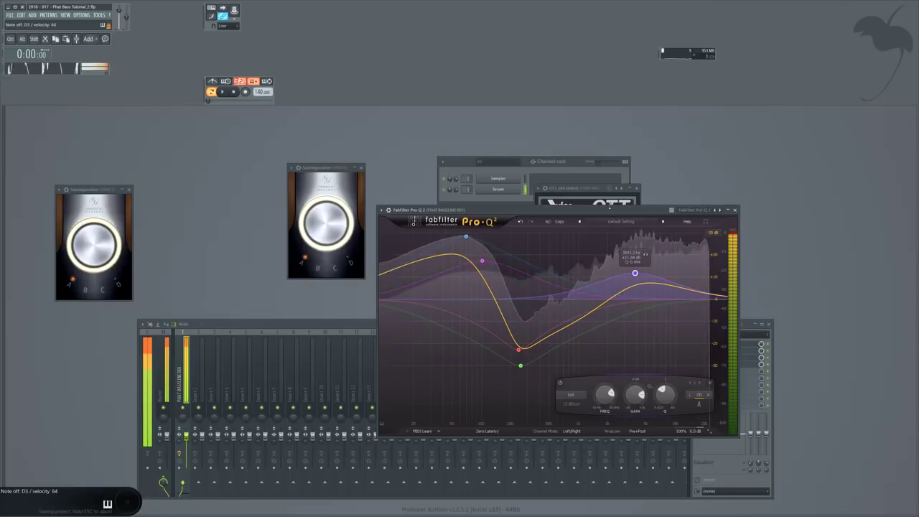
click(736, 210)
Step: Load ValhallaRoom into effect slot 6 of the bassline track and set its mix to 40.6 % and decay to 1.81 s
click(710, 383)
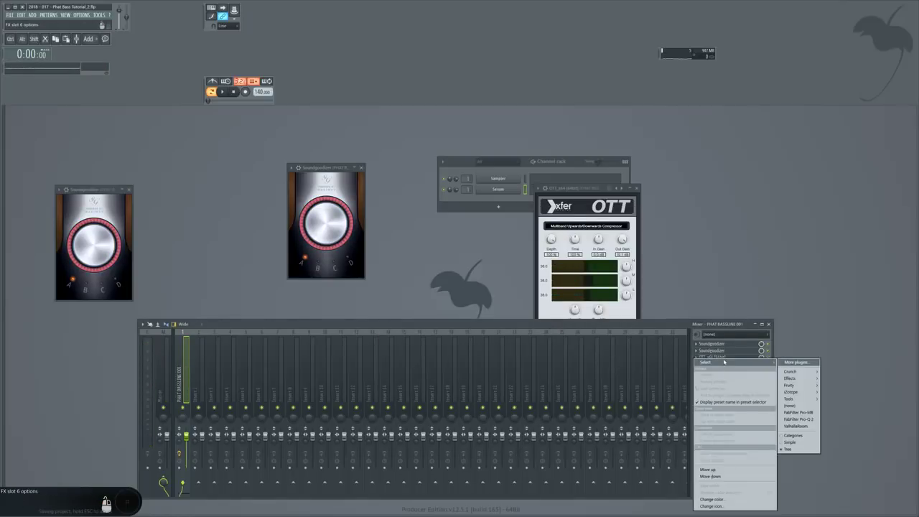
click(807, 427)
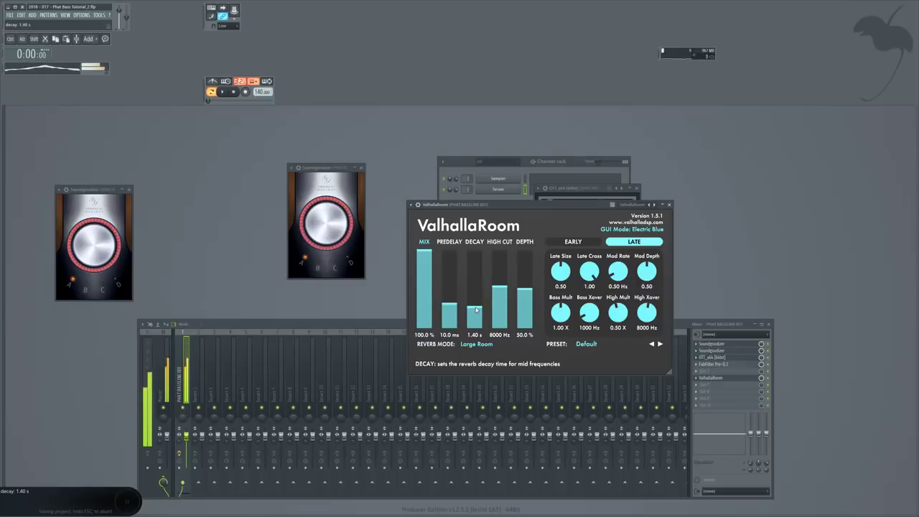
drag(424, 258, 426, 308)
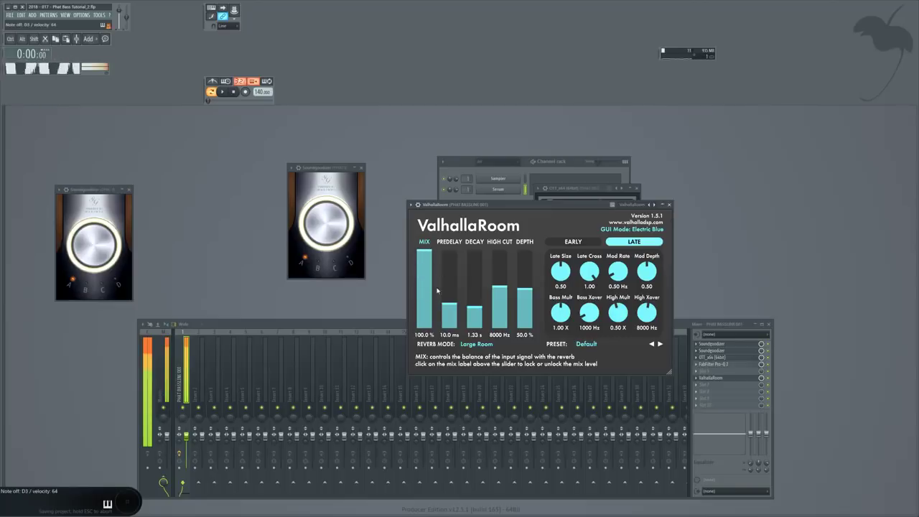
drag(424, 259, 420, 302)
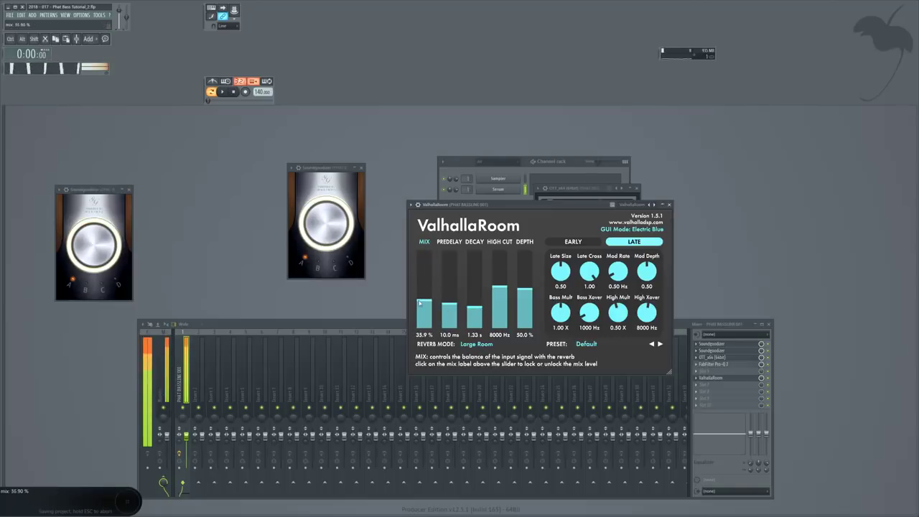
drag(421, 302, 425, 303)
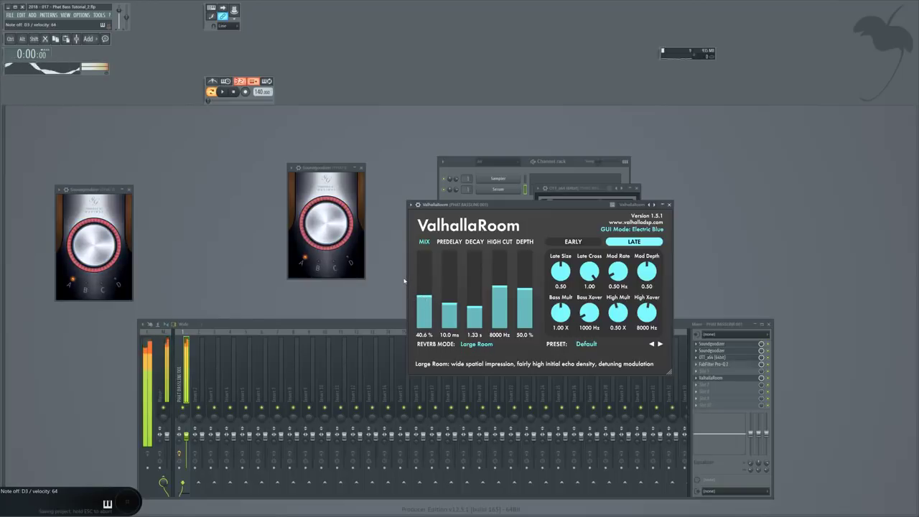
drag(475, 313, 479, 308)
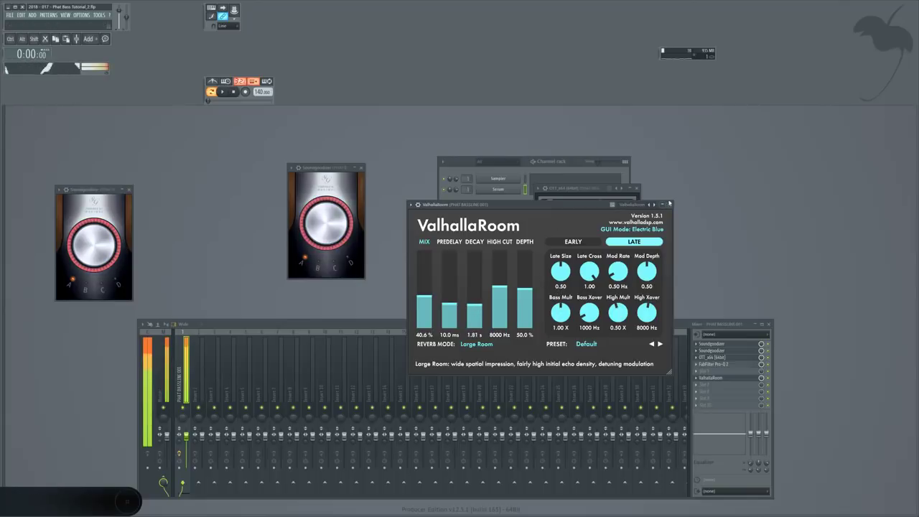
click(662, 206)
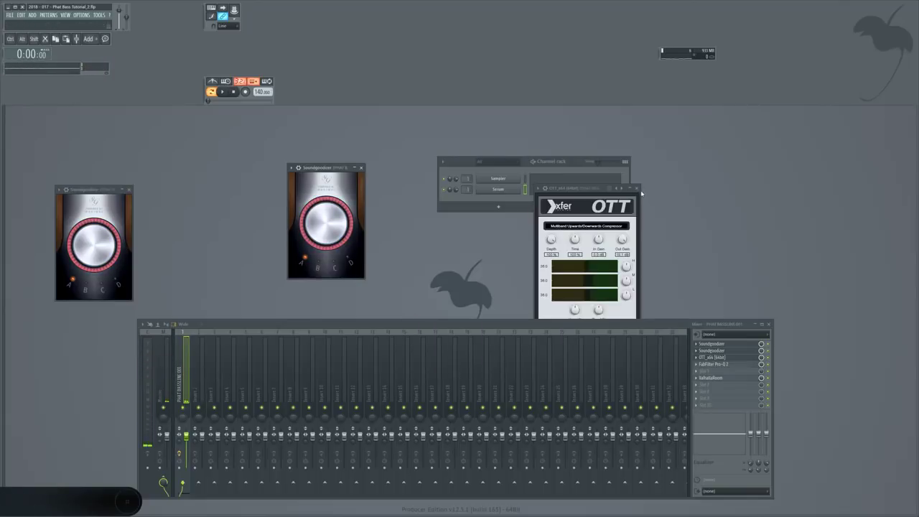
Step: Close the OTT window and both Soundgoodizer windows
click(639, 192)
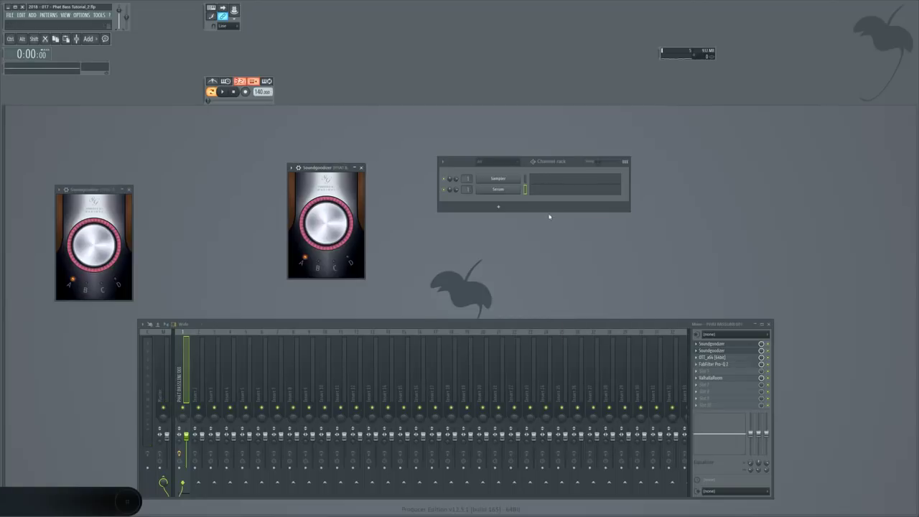
click(362, 168)
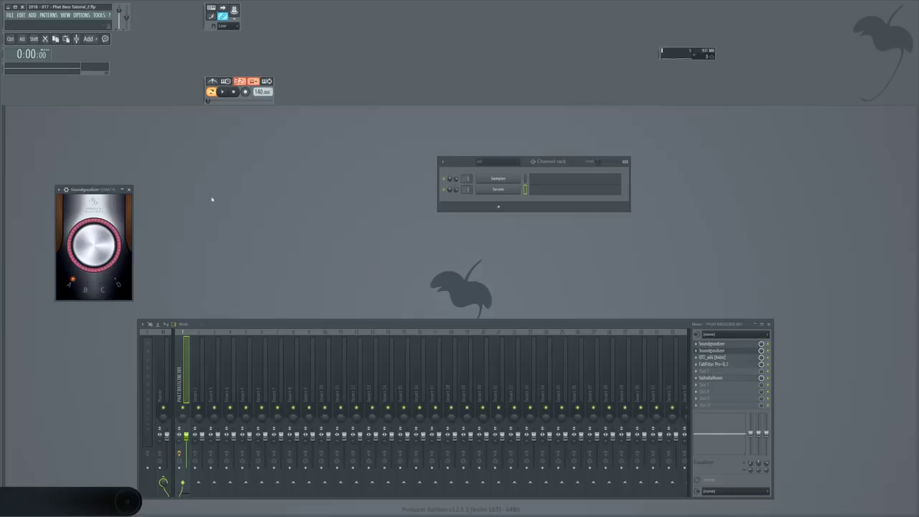
click(129, 190)
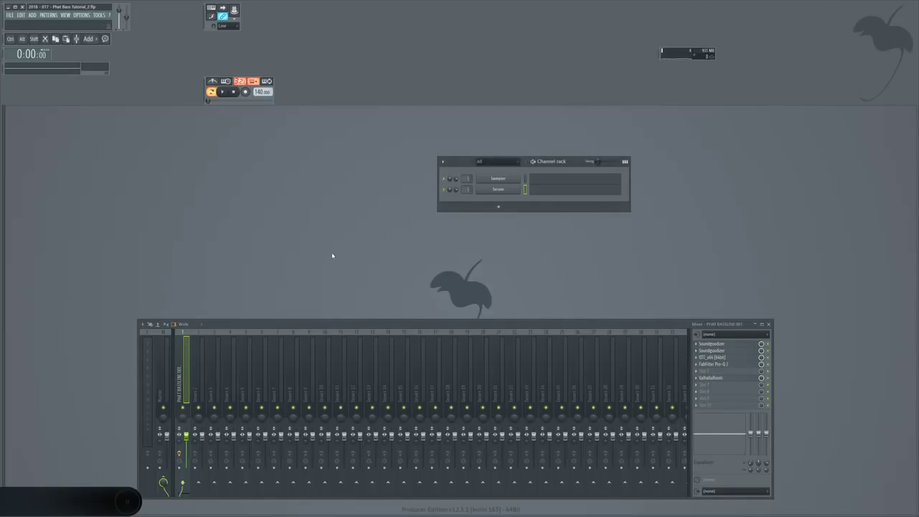
Step: Place Pattern 1 at the start of Track 6 in the playlist and open the piano roll for Serum
key(F5)
drag(427, 249, 407, 246)
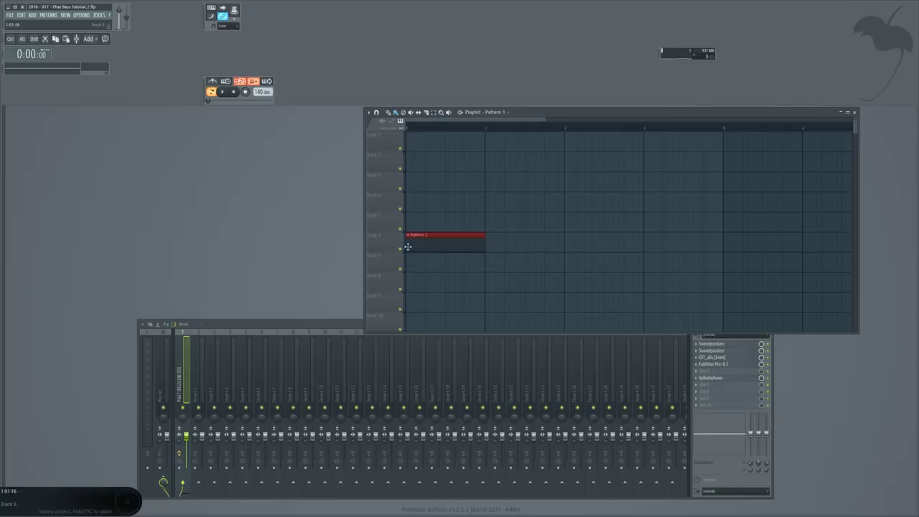
key(F6)
click(541, 192)
scroll(414, 209, down, 3)
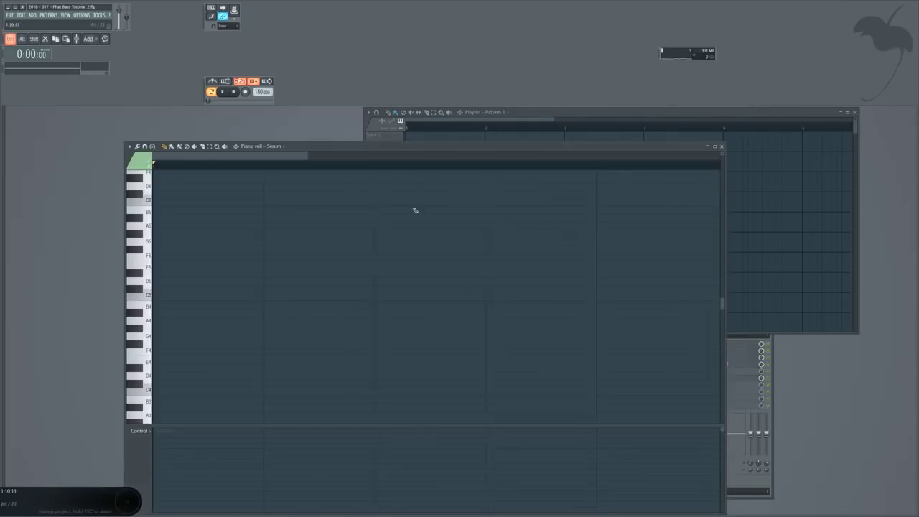
drag(343, 146, 423, 120)
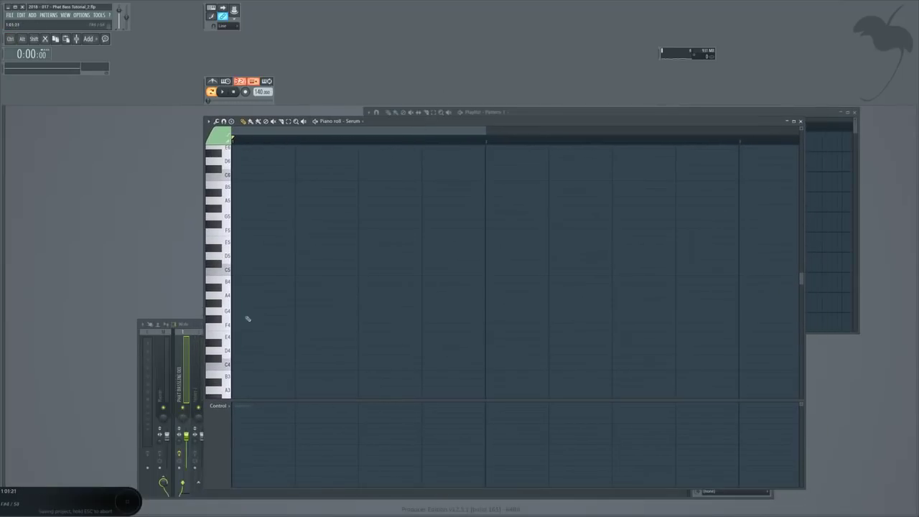
Step: Draw half-beat C3 notes on the first and second beats of bar 1
drag(256, 275, 242, 348)
scroll(250, 361, up, 4)
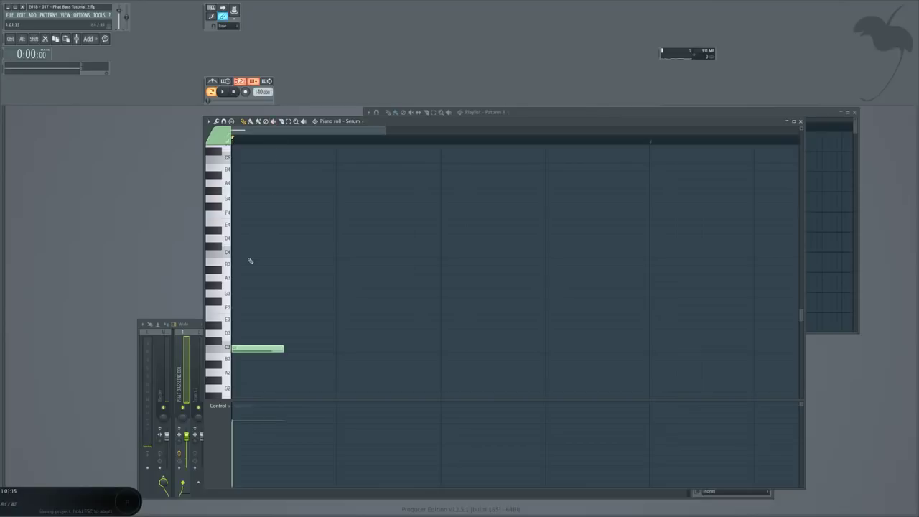
click(343, 349)
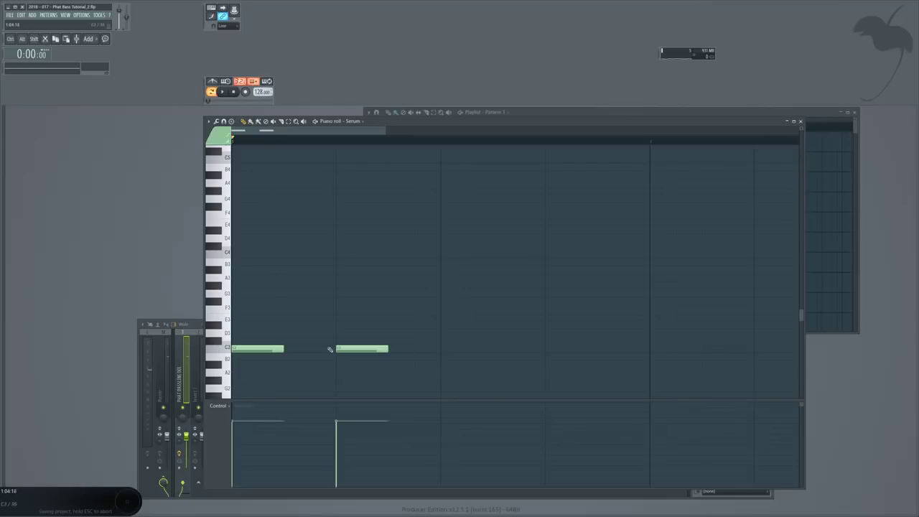
Step: Repeat the half-beat C3 note on every remaining beat through the end of bar 2
scroll(302, 327, down, 3)
key(space)
scroll(294, 361, down, 2)
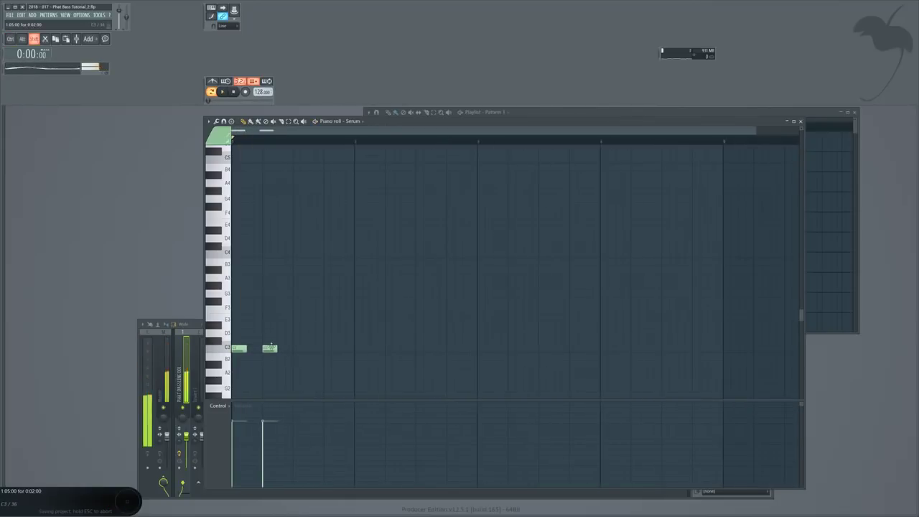
click(271, 348)
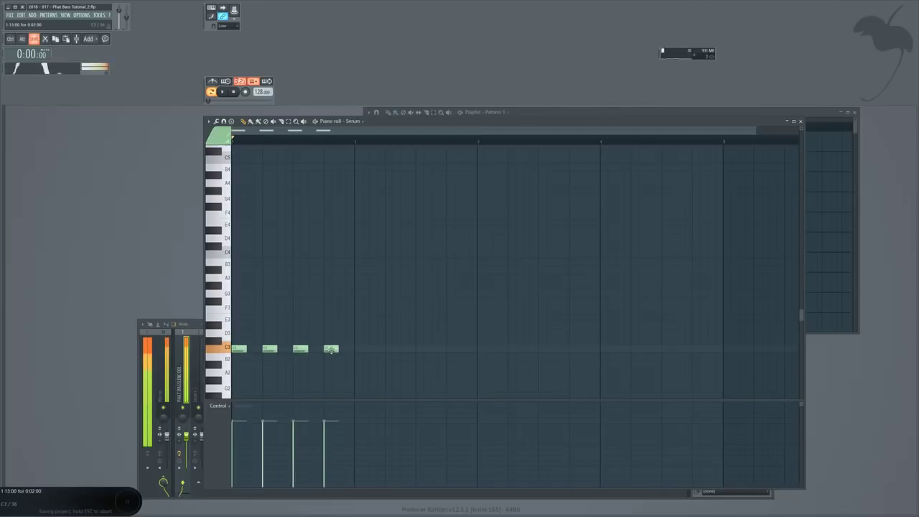
shift+click(377, 348)
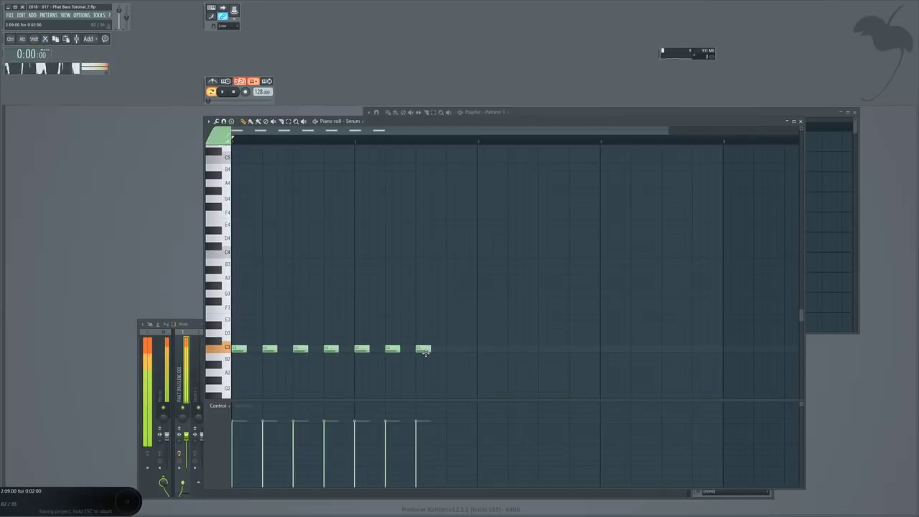
scroll(262, 345, up, 3)
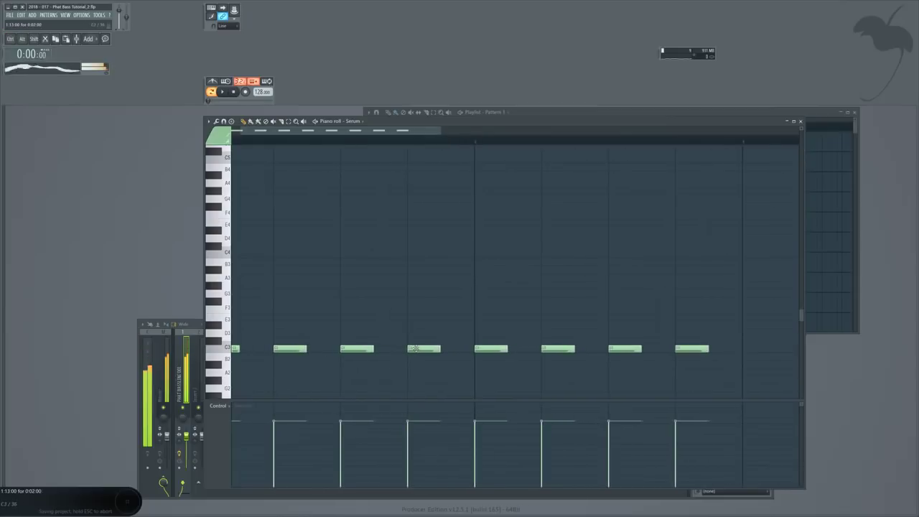
Step: Audition the C3 note on beat 4 of bar 1 and play back the repeated-note pattern
mouse_move(406, 347)
mouse_down()
mouse_move(398, 339)
mouse_move(410, 351)
mouse_up()
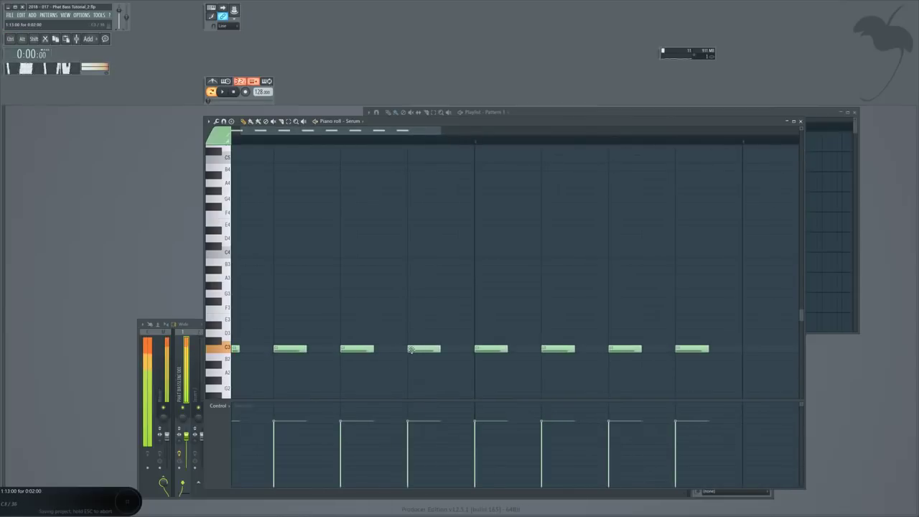
key(space)
scroll(359, 313, down, 3)
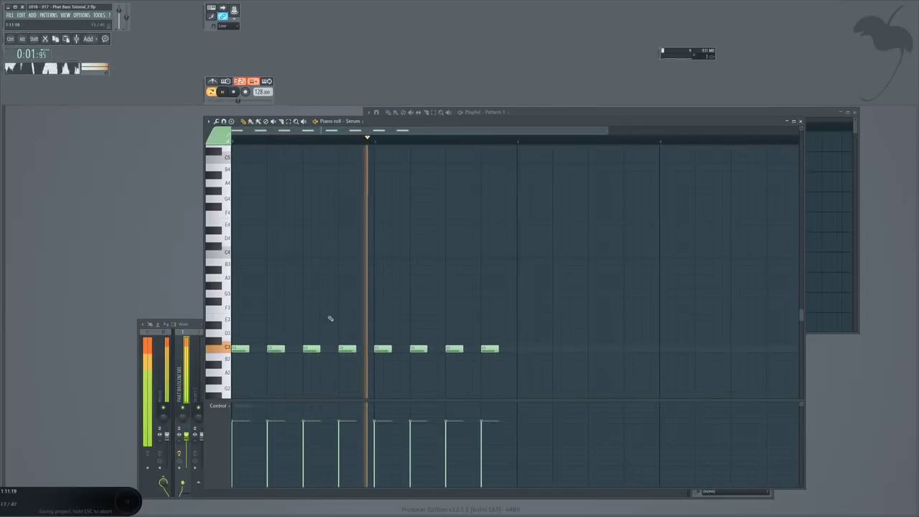
key(space)
Step: Shift the beat-4 notes of bars 1 and 2 a quarter beat earlier to C#3 and add a half-beat C#3 halfway through each beat 4
scroll(275, 350, up, 3)
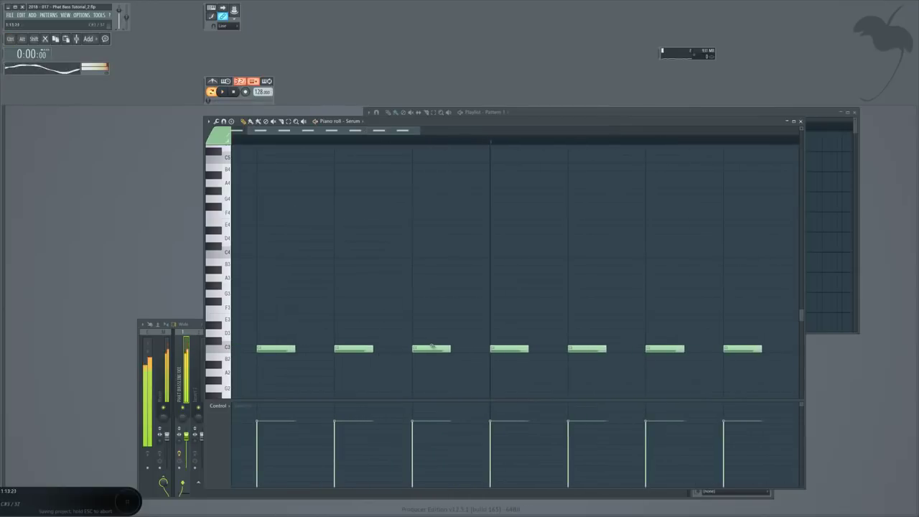
drag(438, 350, 419, 341)
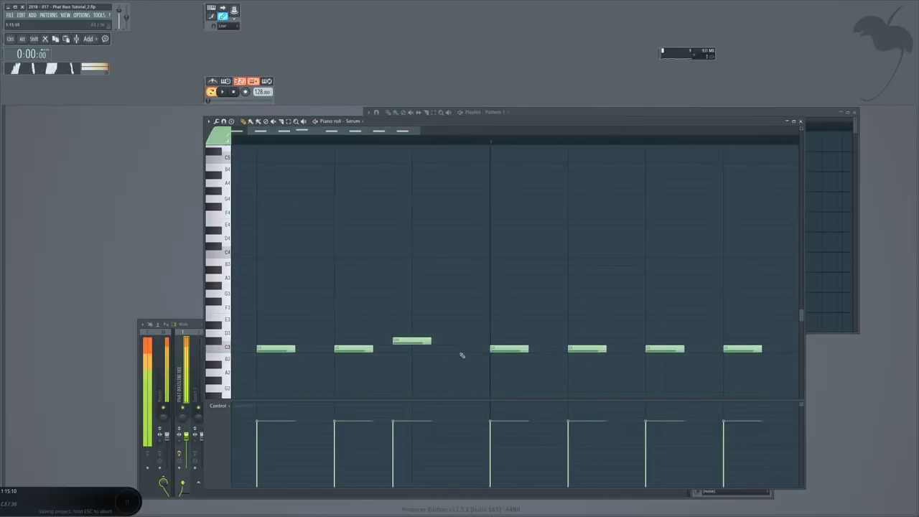
scroll(447, 324, down, 3)
drag(539, 351, 528, 338)
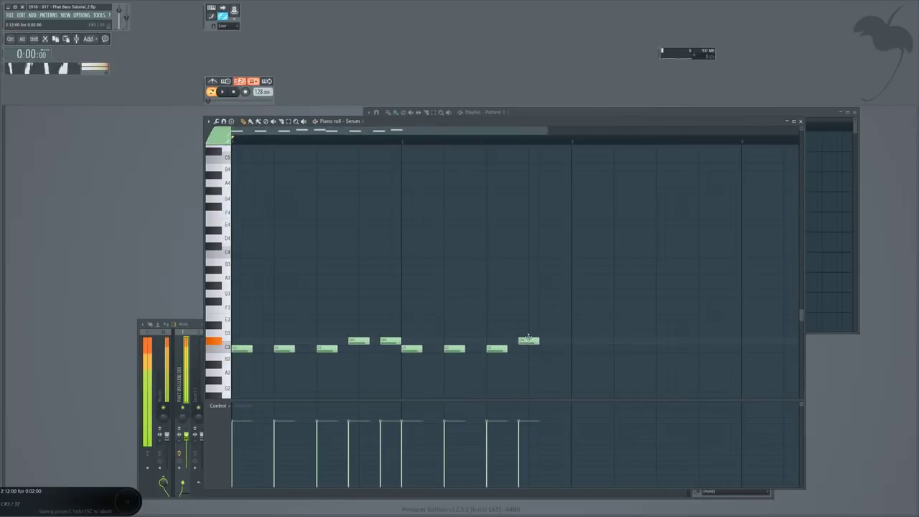
click(551, 341)
scroll(547, 353, down, 1)
drag(538, 376, 364, 315)
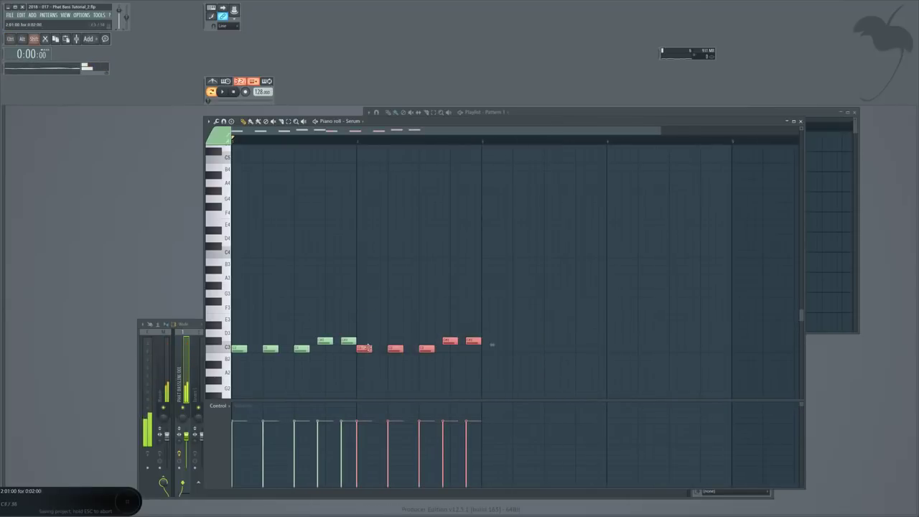
drag(364, 355, 411, 359)
key(ctrl+z)
Step: Duplicate the bar 2 notes at the same pitches into bars 3 and 4
mouse_move(517, 369)
mouse_down()
mouse_move(354, 306)
mouse_move(364, 312)
mouse_up()
key(ctrl+b)
key(ctrl+b)
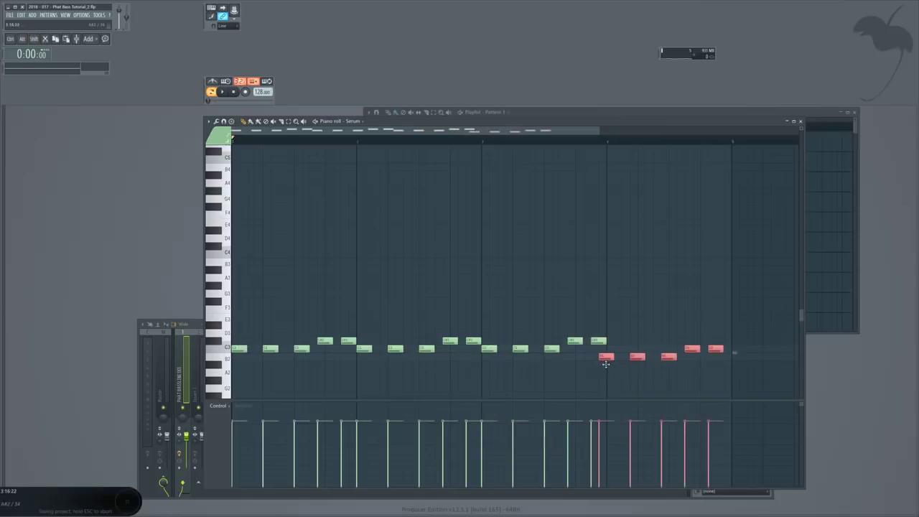
Step: Play the pattern and raise the first of the two C#3 notes at the end of bar 4 to E3
key(space)
scroll(491, 289, down, 2)
ctrl+click(486, 314)
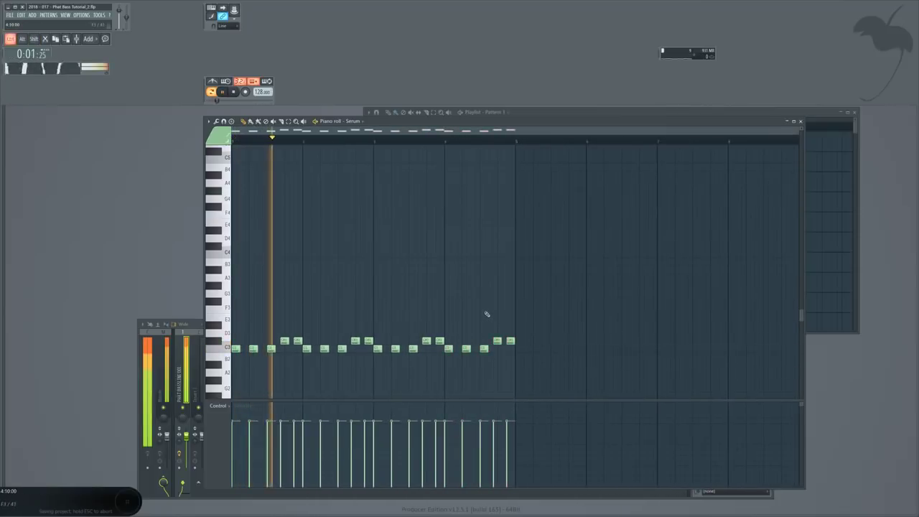
drag(497, 340, 497, 316)
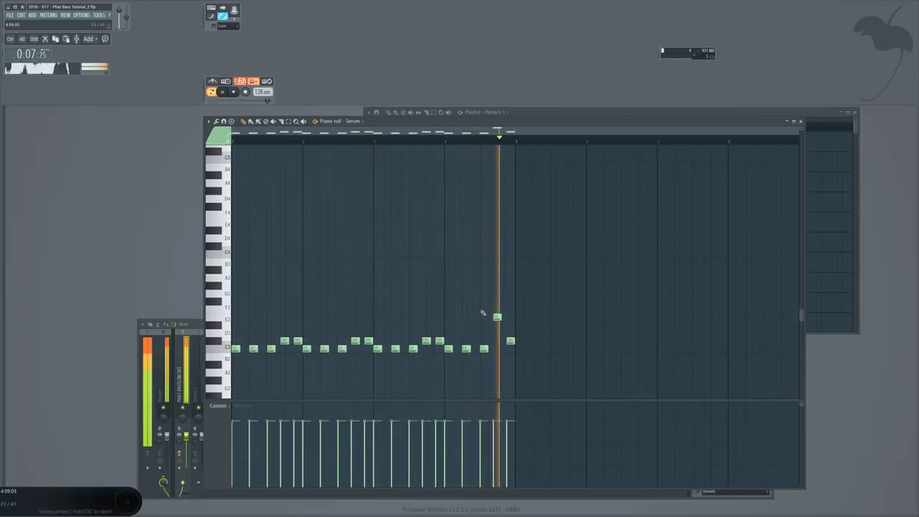
key(space)
Step: Transpose all notes in bars 3 and 4 up one octave and play the pattern back
drag(560, 396, 232, 278)
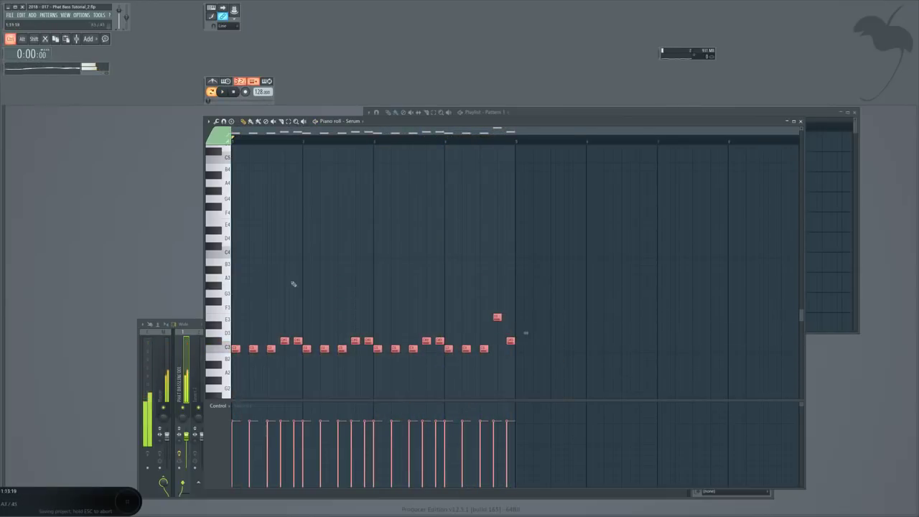
drag(555, 373, 232, 259)
click(333, 291)
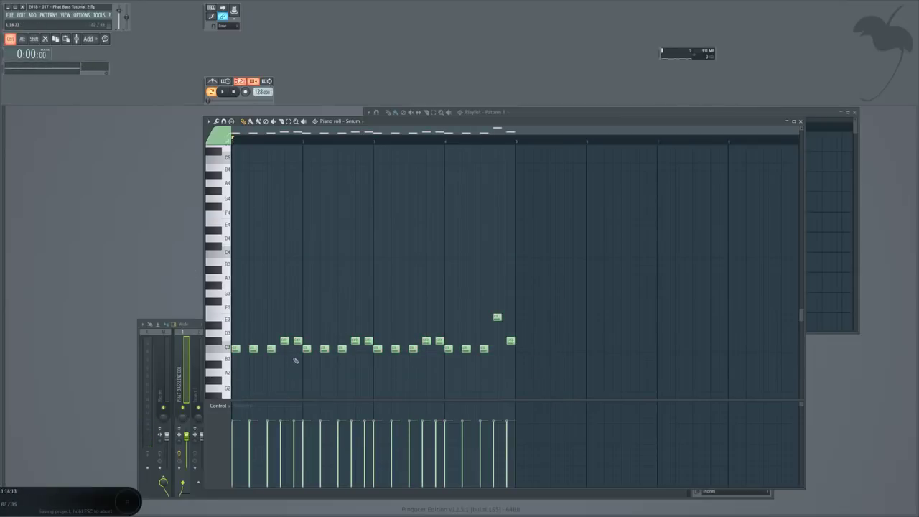
drag(379, 367, 519, 302)
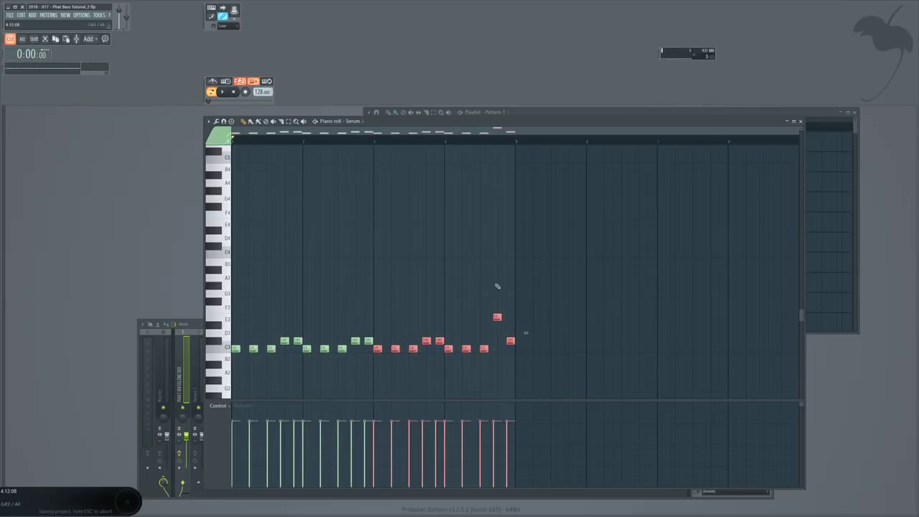
key(ctrl+Up)
key(space)
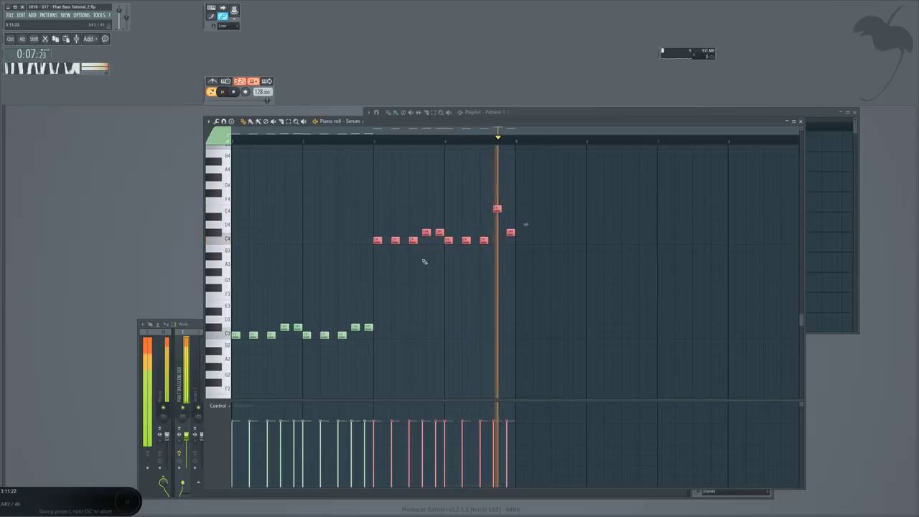
key(space)
Step: Add the LEV1 Kick A 025 sample from the organised drum kicks folder to the start of Track 4 in the playlist
click(687, 113)
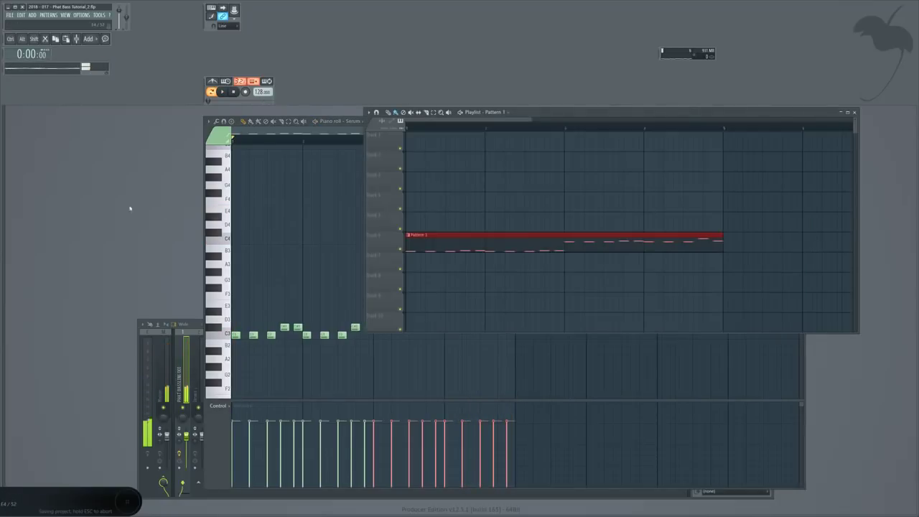
click(3, 212)
click(50, 186)
scroll(42, 287, up, 4)
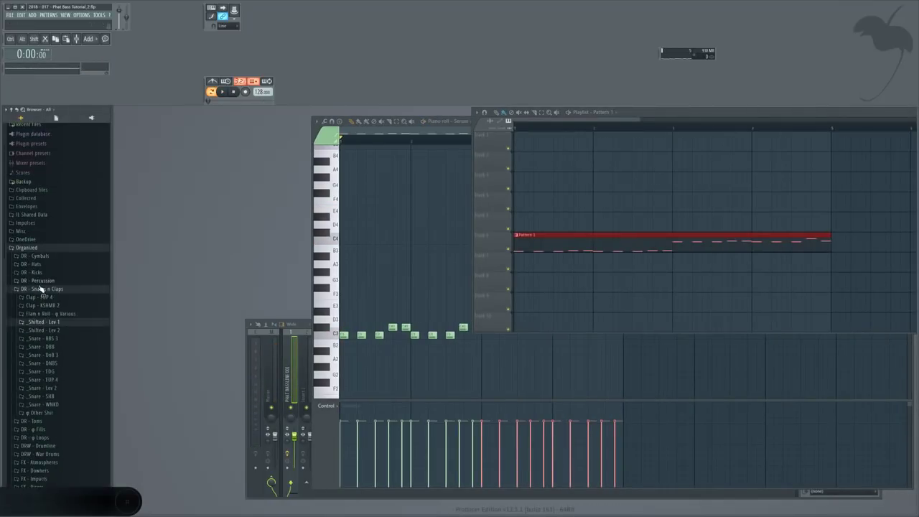
click(40, 273)
scroll(41, 302, down, 5)
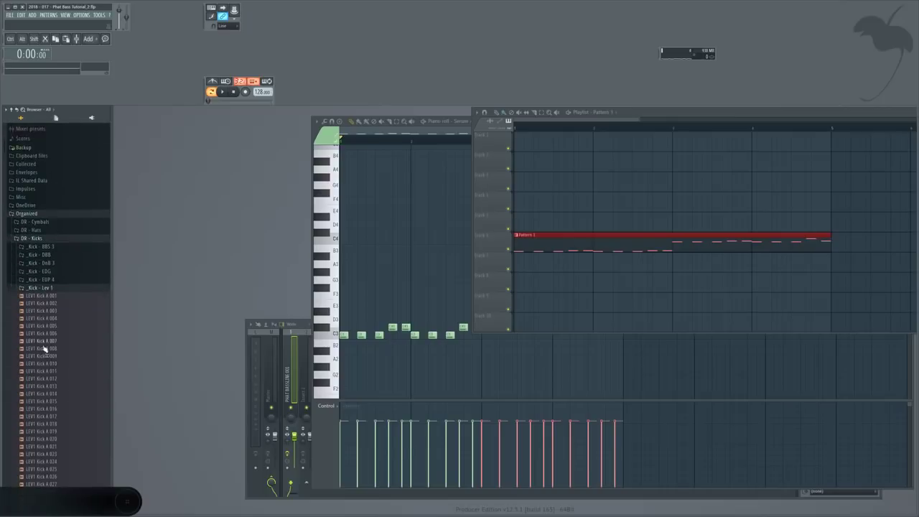
click(45, 236)
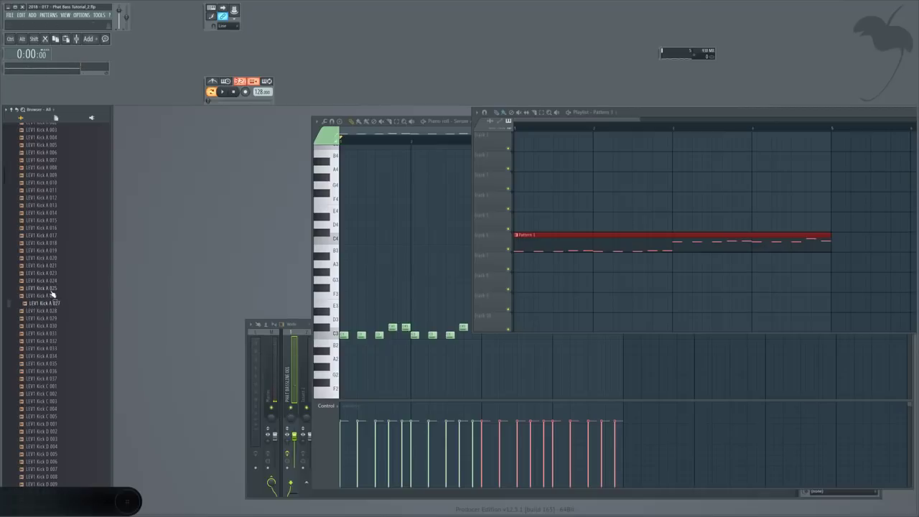
drag(45, 289, 414, 204)
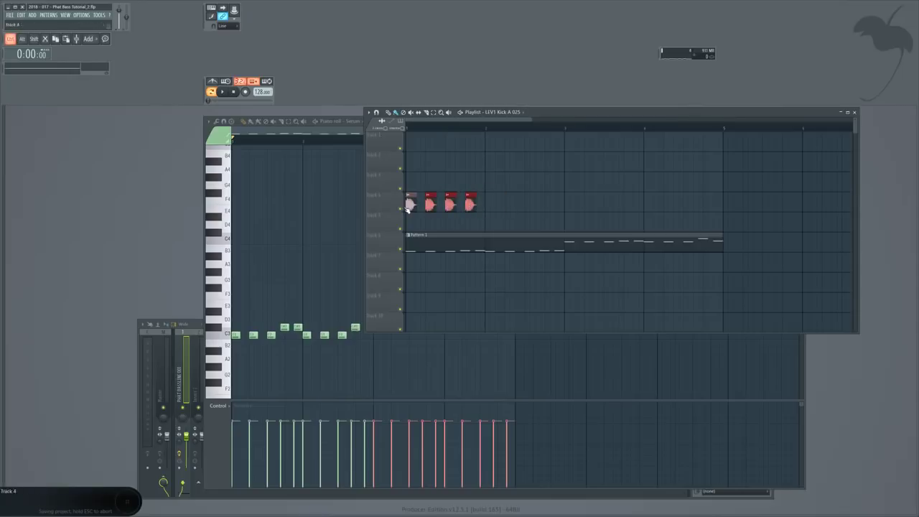
Step: Repeat the kick clip on every beat of Track 4 through the end of bar 4
key(ctrl+a)
key(ctrl+b)
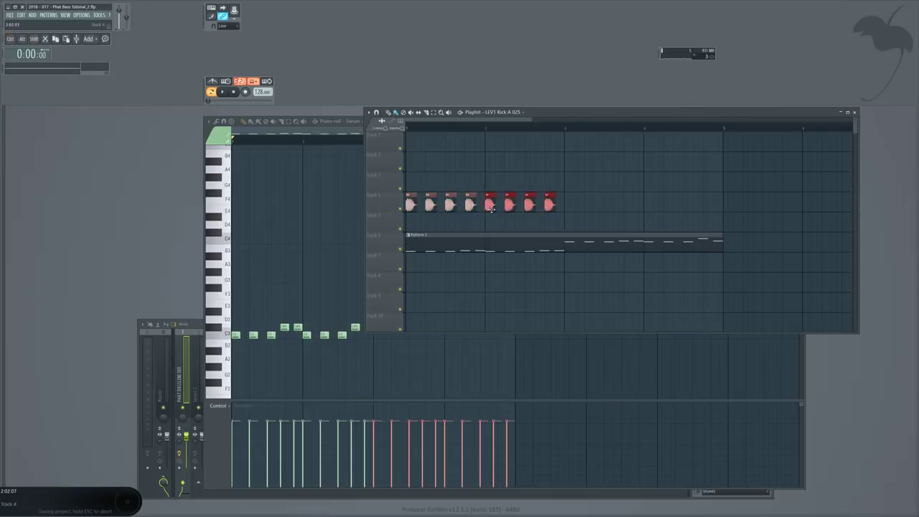
key(ctrl+a)
key(ctrl+b)
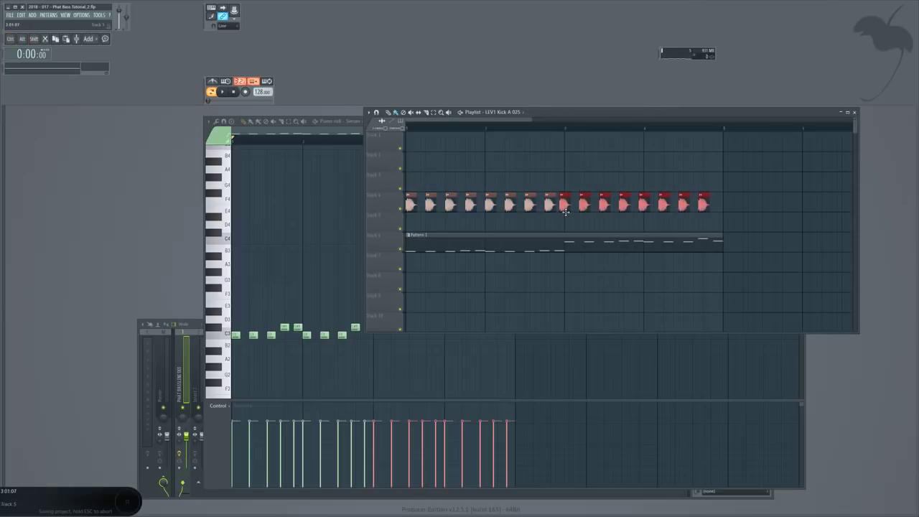
drag(568, 205, 573, 183)
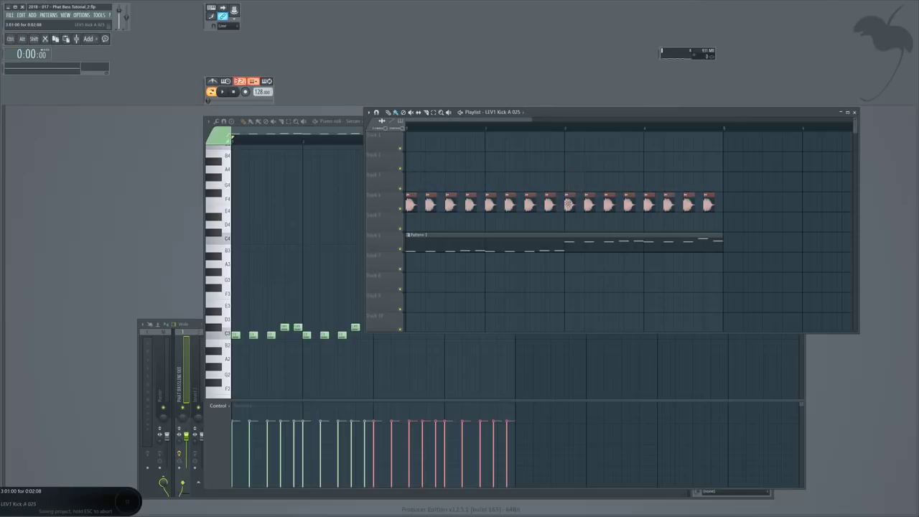
Step: Open the kick sample's channel settings, route it to mixer track 2 and start playback
double_click(568, 205)
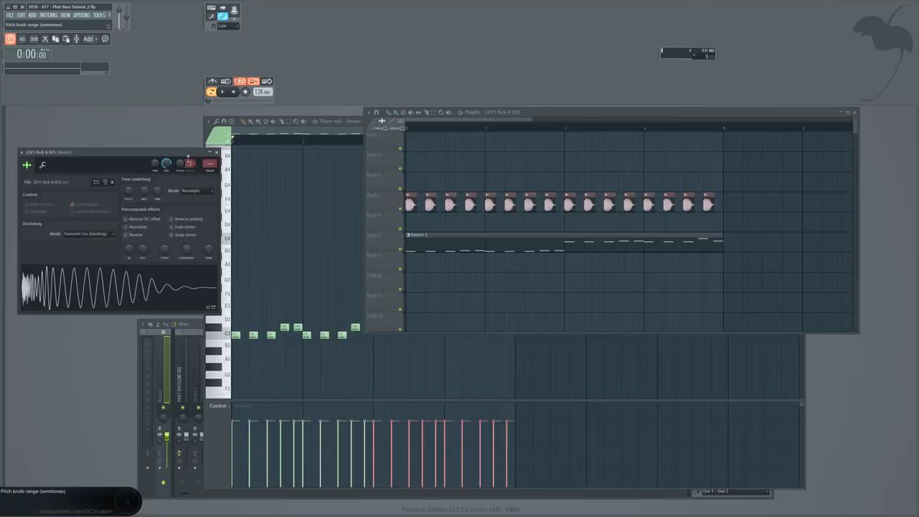
key(ctrl+l)
key(space)
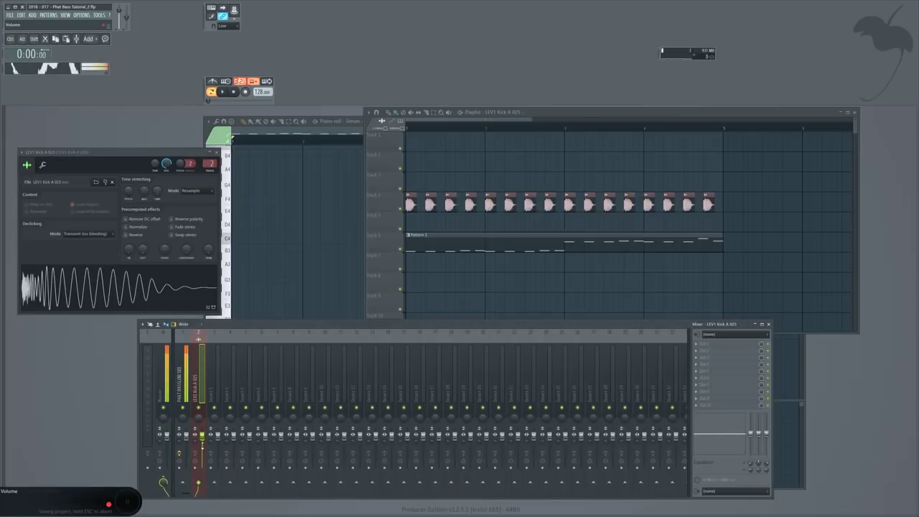
Step: Load Soundgoodizer in slot 1 and FabFilter Pro-Q 2 in slot 3 of the kick's mixer track
click(713, 348)
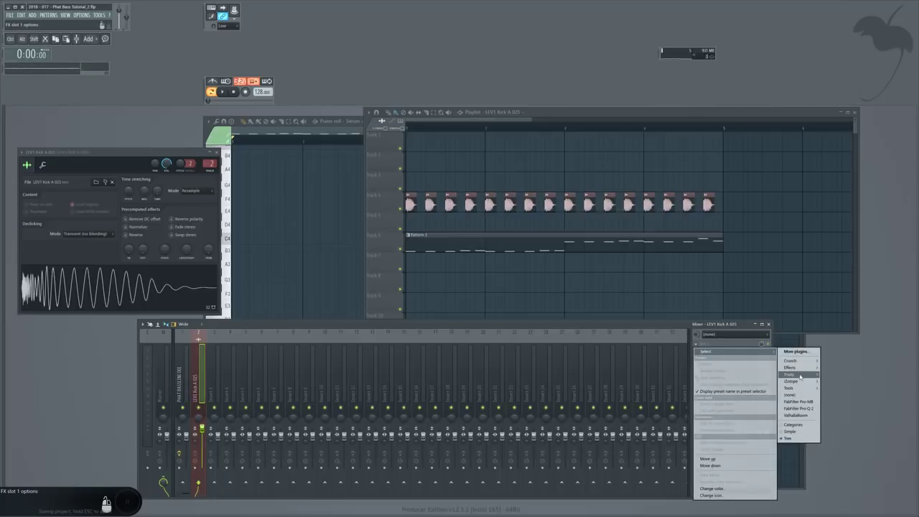
mouse_move(801, 376)
click(840, 408)
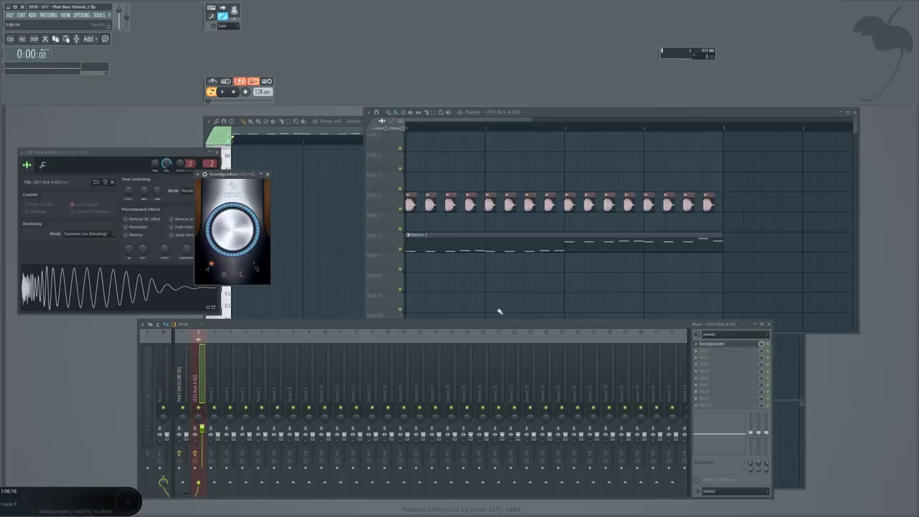
click(711, 359)
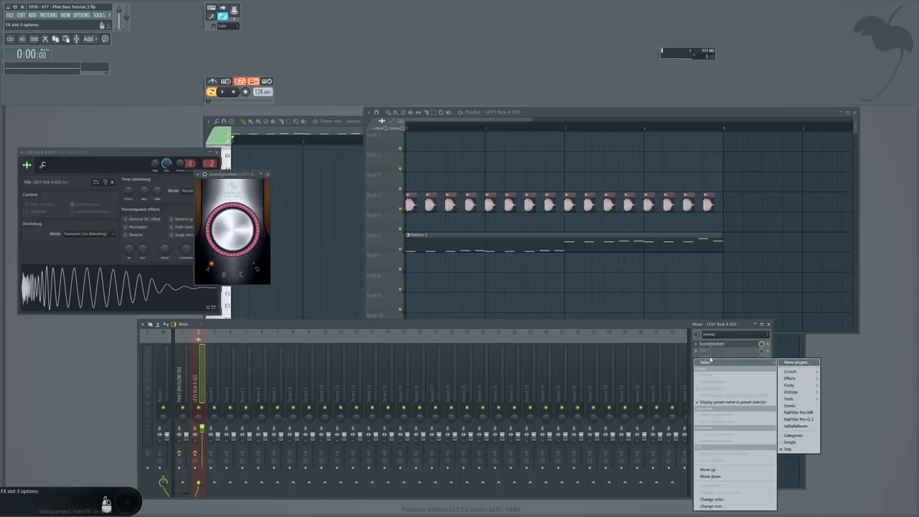
click(800, 419)
Step: Cut the kick's low mids by about 6.5 dB and boost it around 77 Hz by about 4.7 dB with a Q of 0.509
drag(275, 143, 668, 221)
double_click(565, 310)
drag(564, 310, 559, 346)
double_click(501, 317)
drag(500, 317, 496, 295)
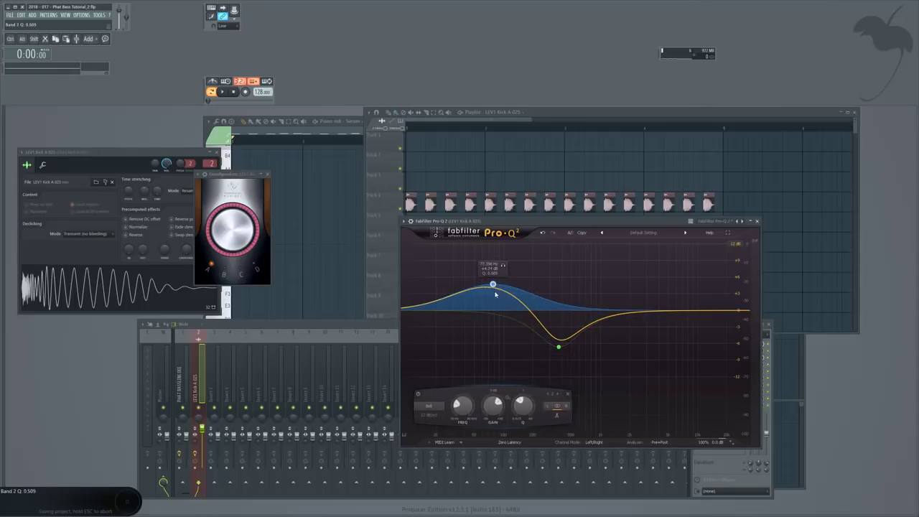
Step: Play the arrangement from the start in song mode and bring up the kick's mixer track
click(550, 113)
key(space)
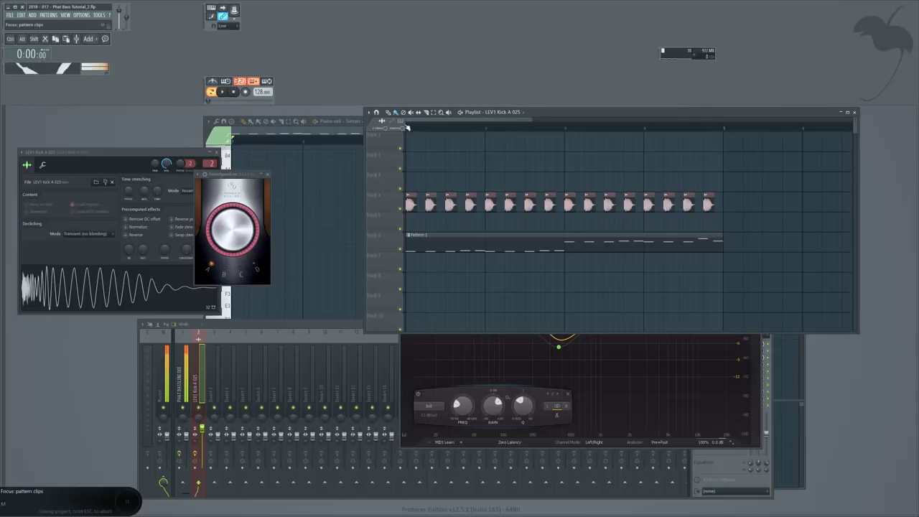
click(411, 127)
key(space)
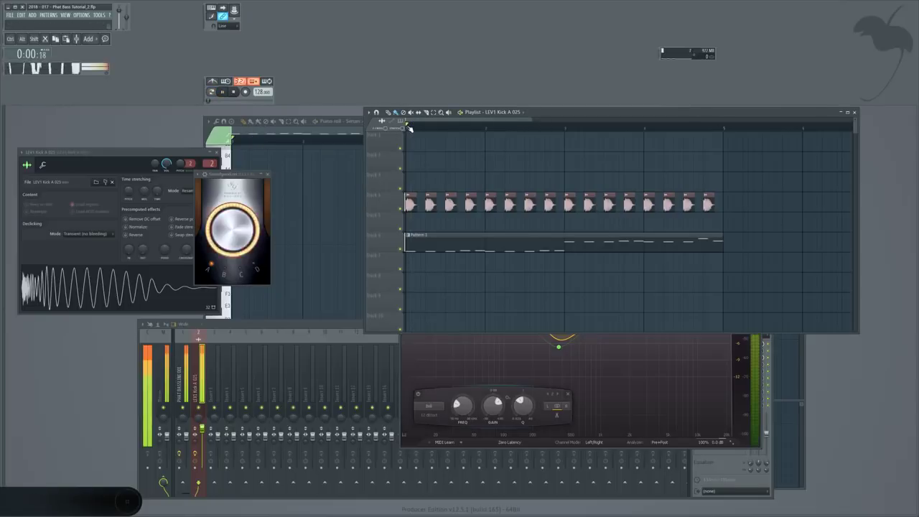
click(204, 371)
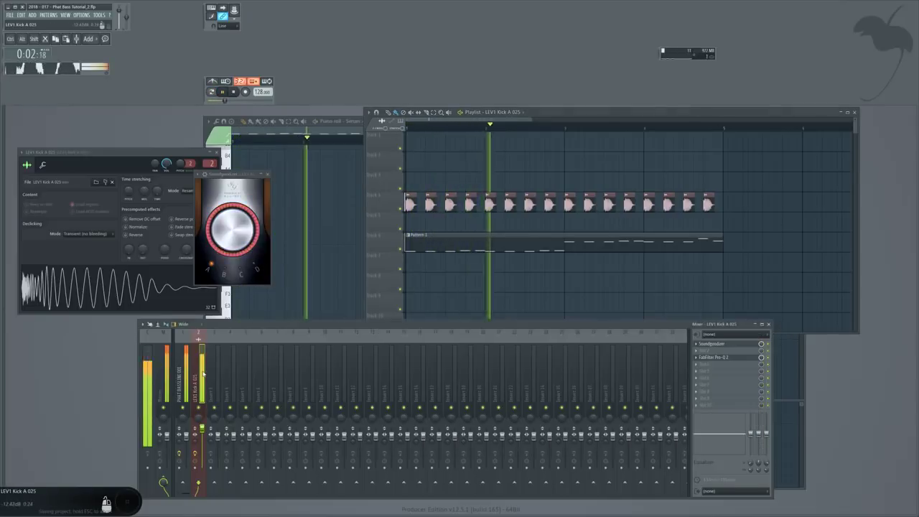